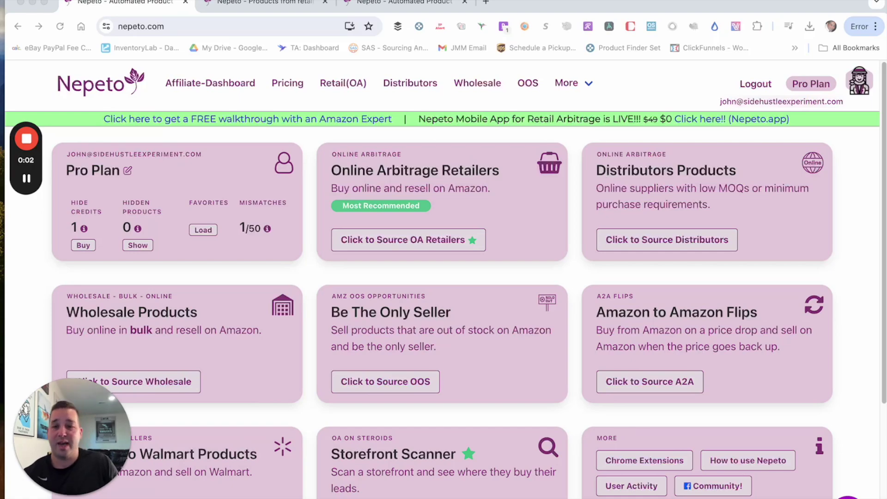
Step: Open the Online Arbitrage Retailers product list from the sourcing dashboard
scroll(578, 329, down, 4)
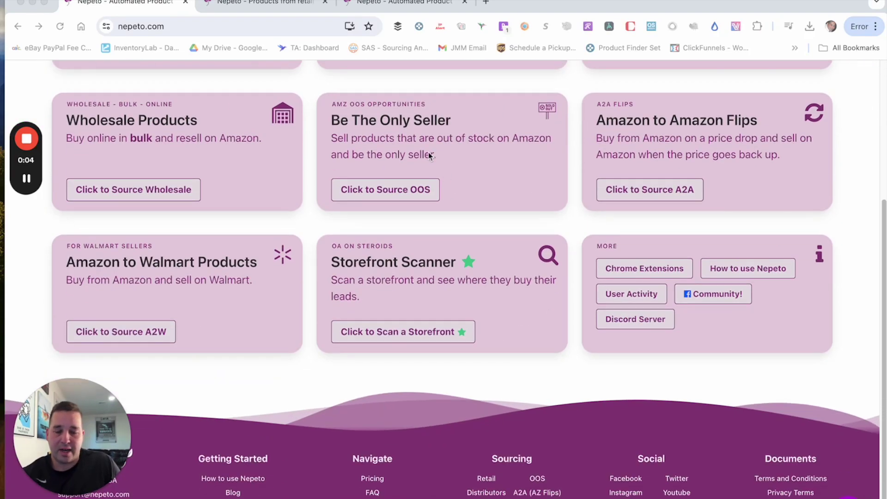
scroll(486, 245, up, 4)
scroll(406, 277, down, 1)
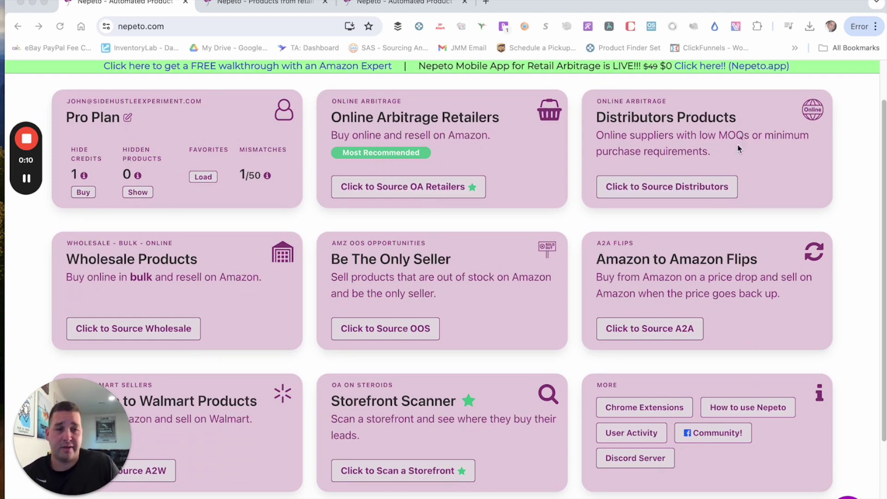
scroll(300, 369, down, 1)
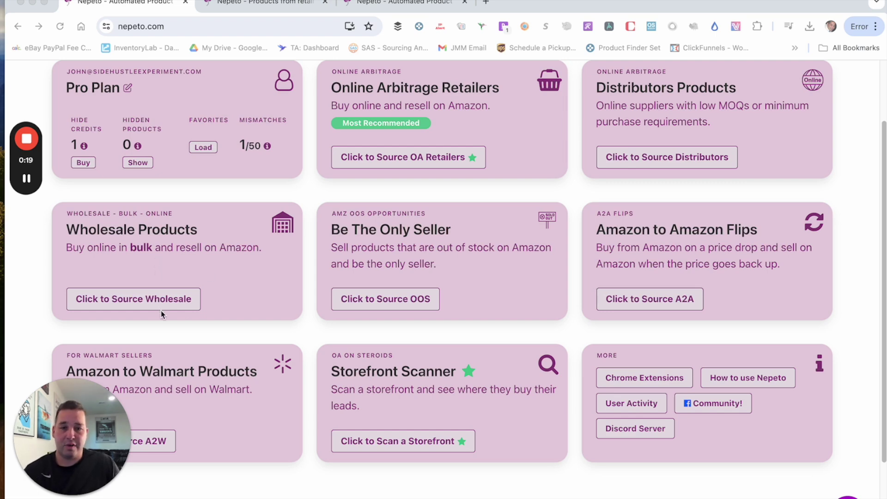
scroll(322, 266, up, 1)
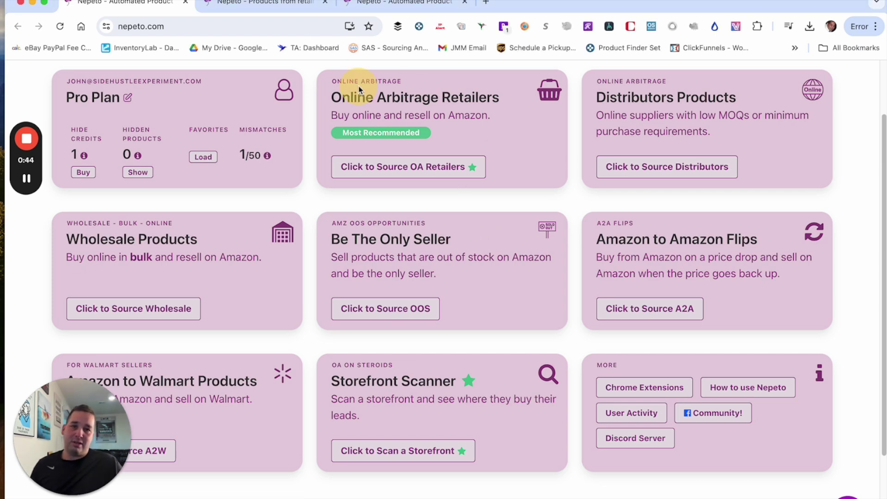
click(514, 92)
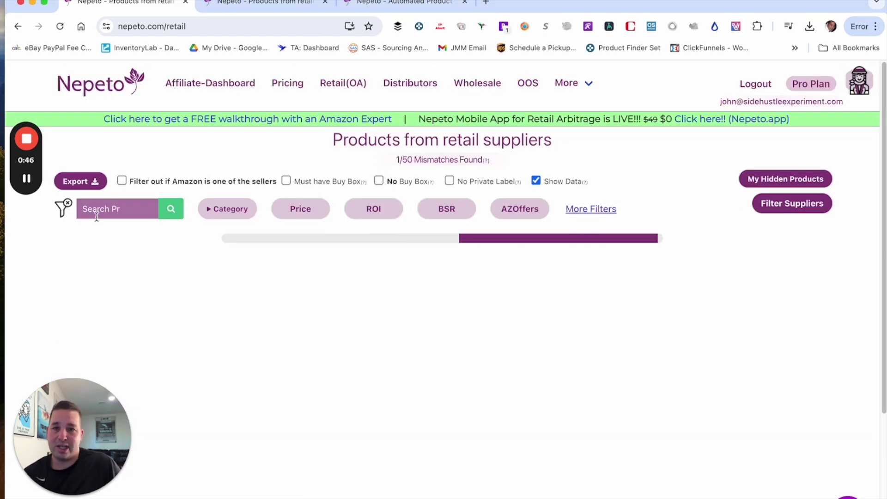
Step: Review the table's prices, fees and first-row costs, then bring up the ROI range dialog
scroll(509, 343, down, 1)
scroll(509, 342, down, 9)
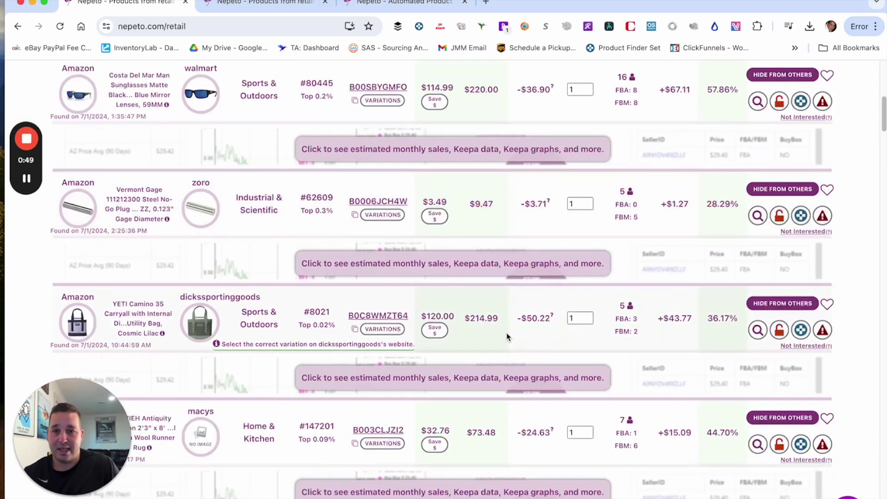
scroll(508, 335, up, 10)
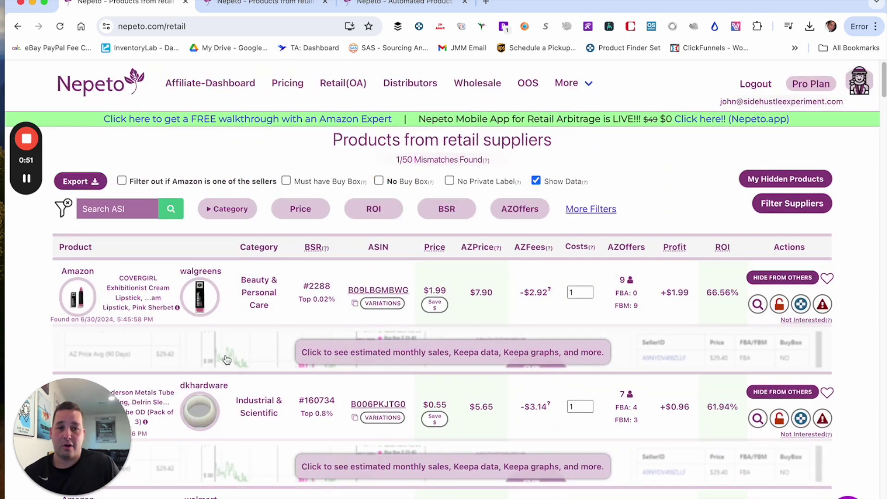
mouse_move(597, 251)
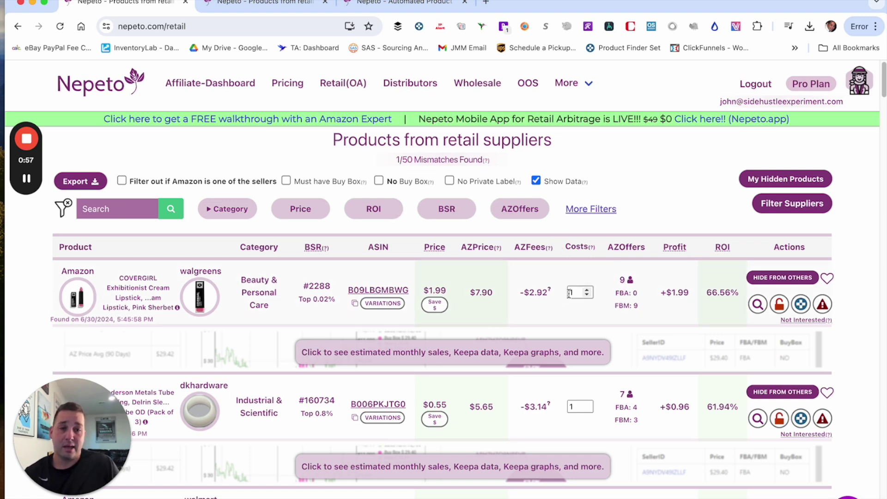
double_click(575, 291)
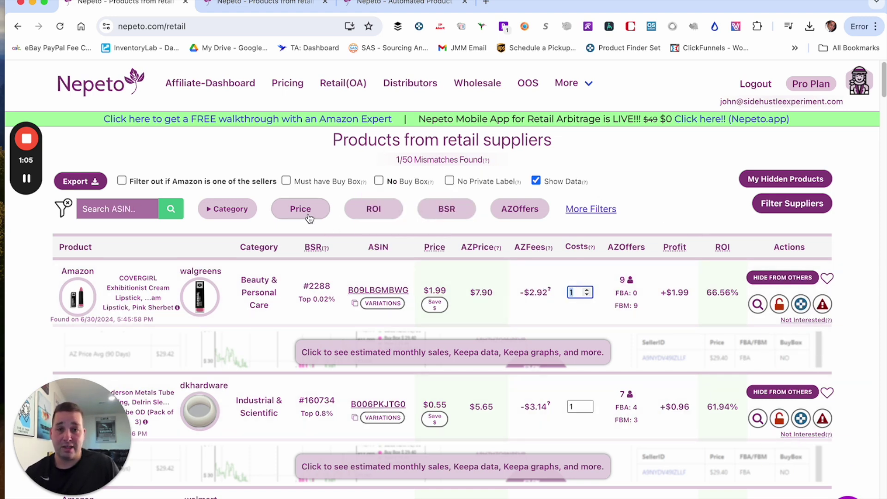
click(368, 215)
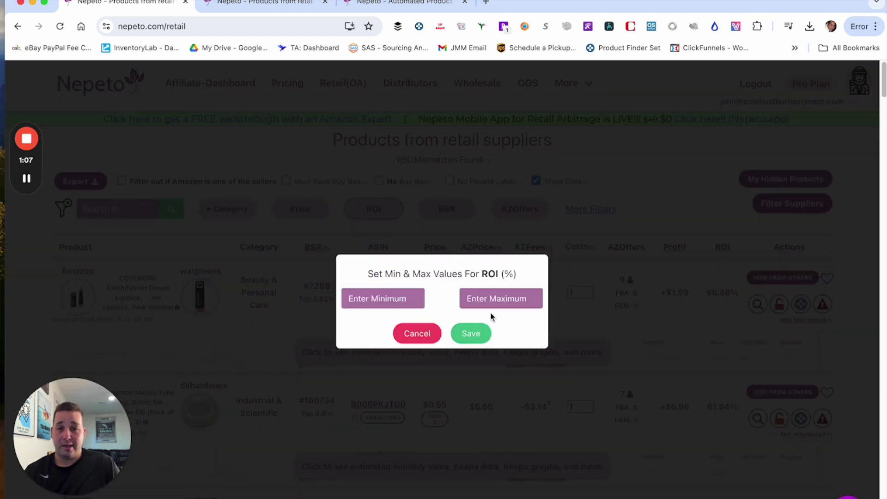
Step: Apply a 30% minimum ROI filter to the retail products
click(376, 295)
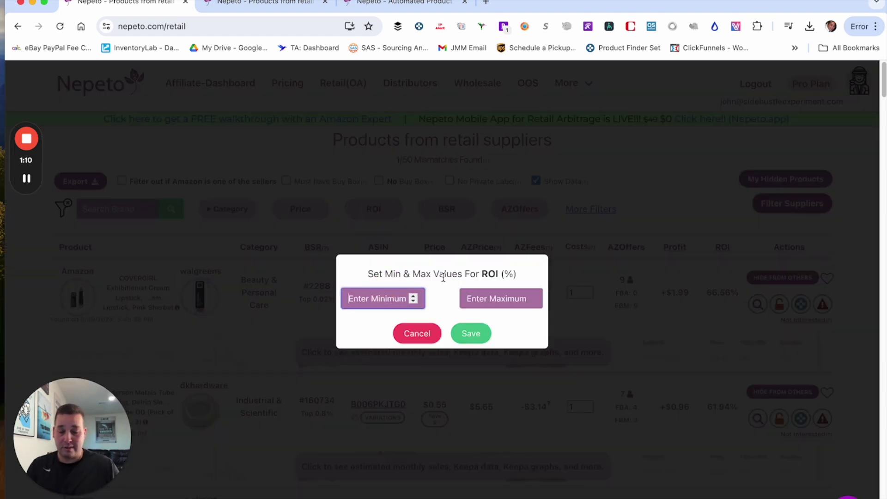
text(30)
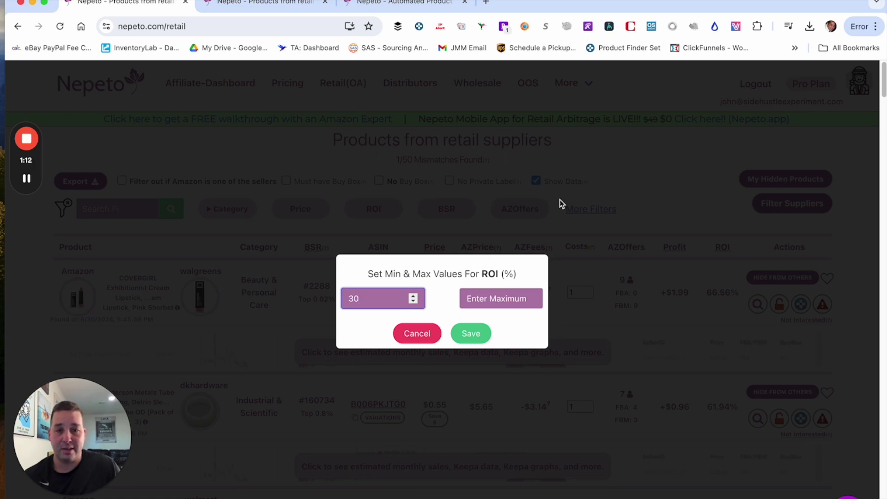
click(476, 333)
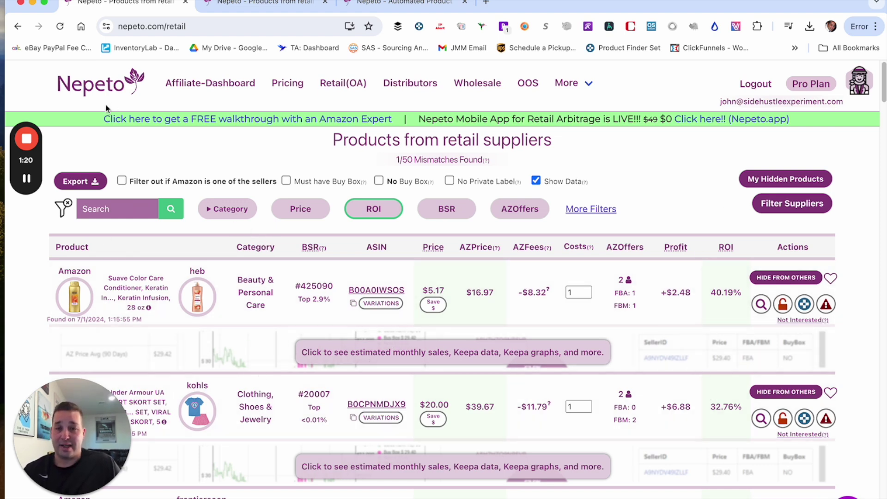
scroll(578, 370, down, 10)
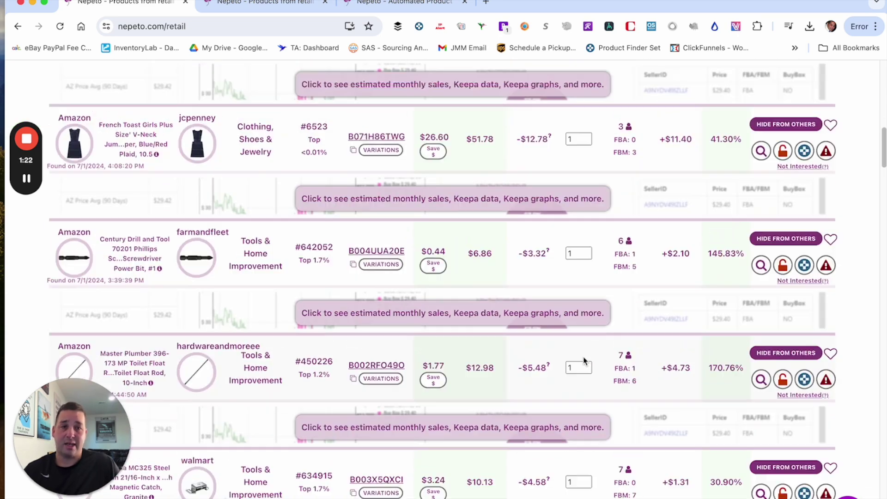
scroll(585, 361, up, 10)
Step: Filter the suppliers to nike only
click(782, 203)
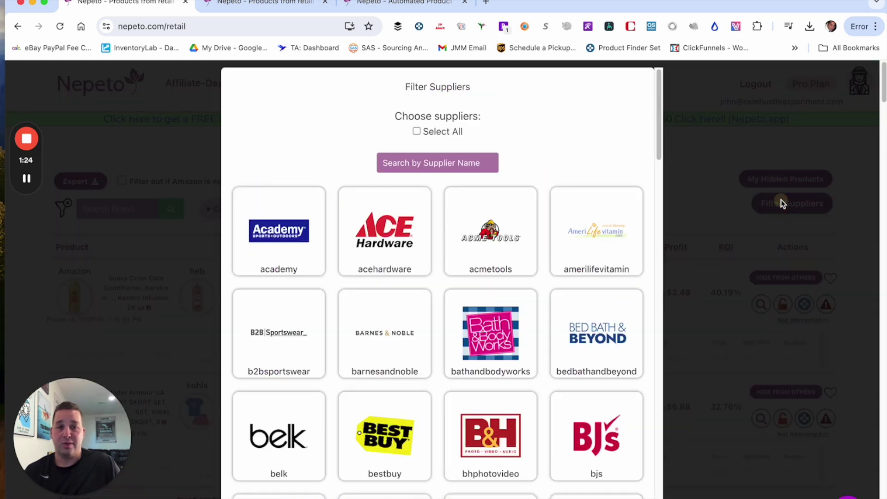
scroll(491, 375, down, 10)
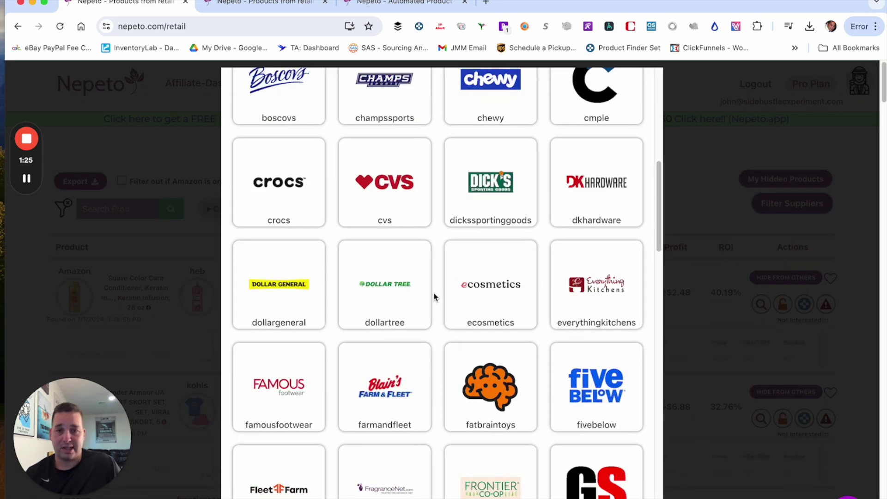
scroll(534, 357, down, 4)
scroll(434, 410, down, 8)
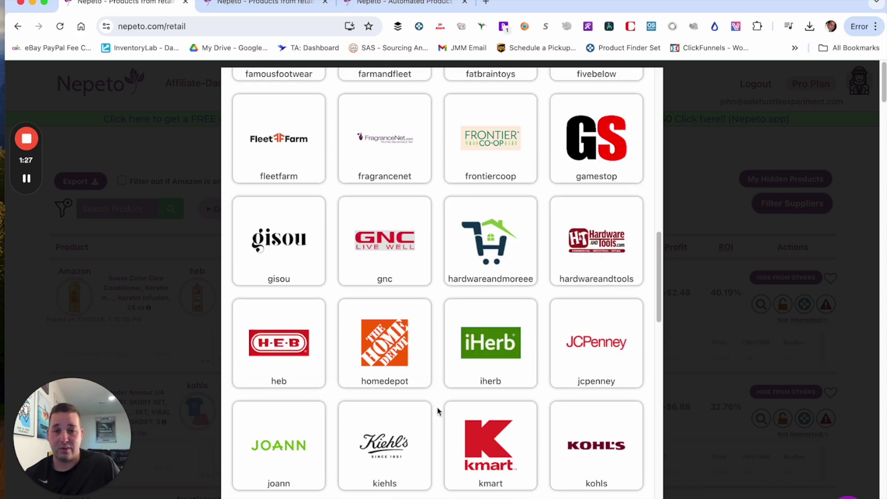
scroll(521, 394, down, 15)
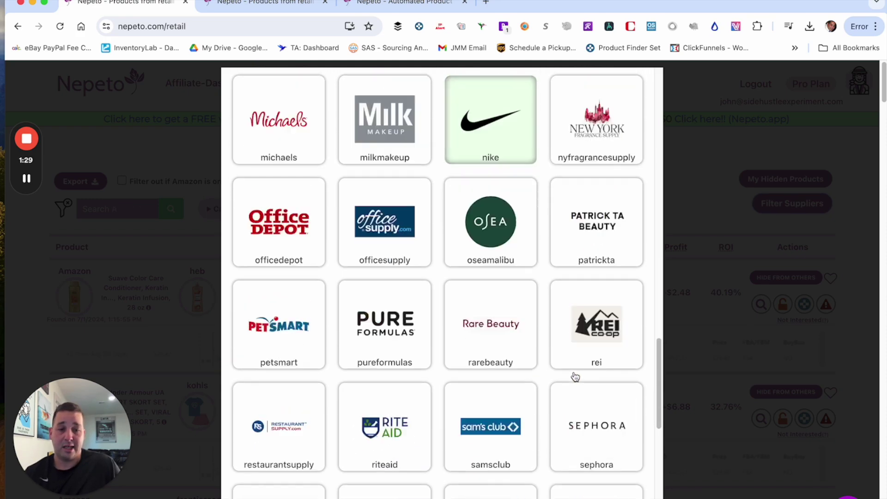
key(Escape)
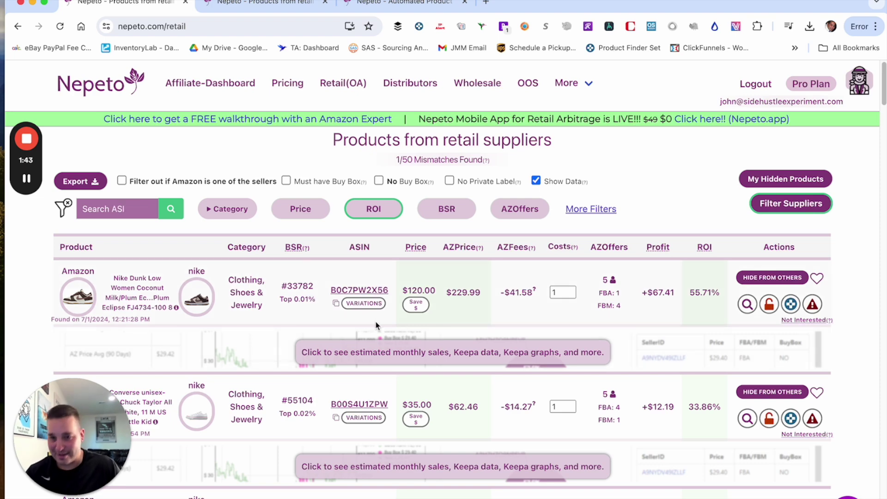
scroll(392, 319, down, 3)
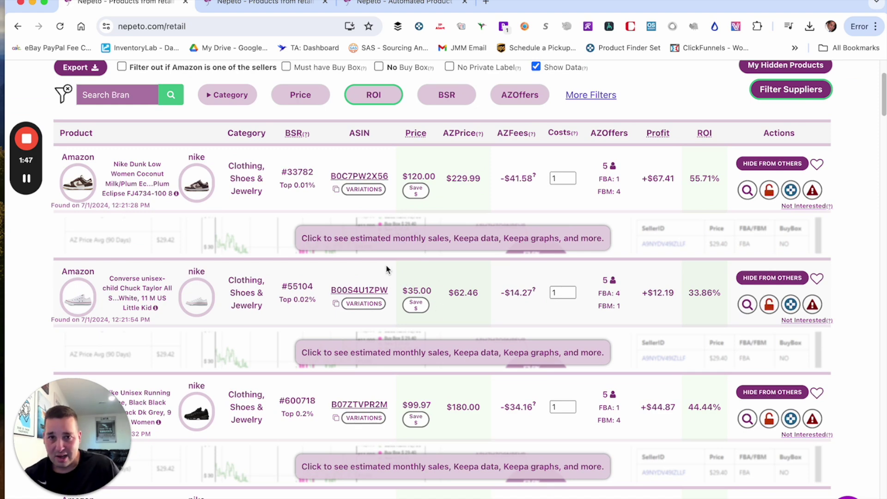
mouse_move(196, 197)
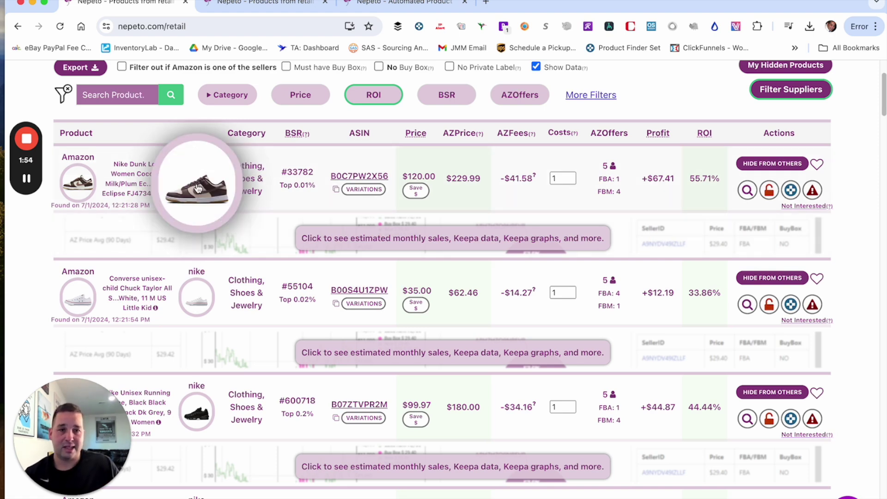
mouse_move(230, 184)
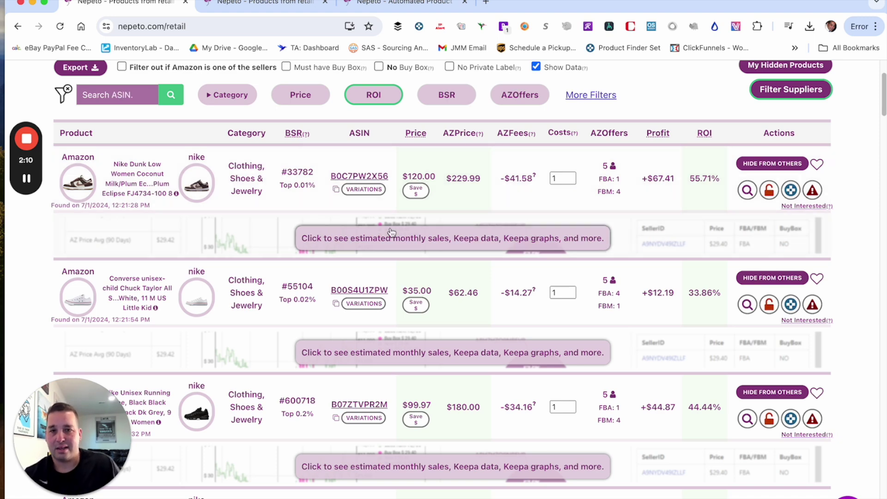
mouse_move(78, 199)
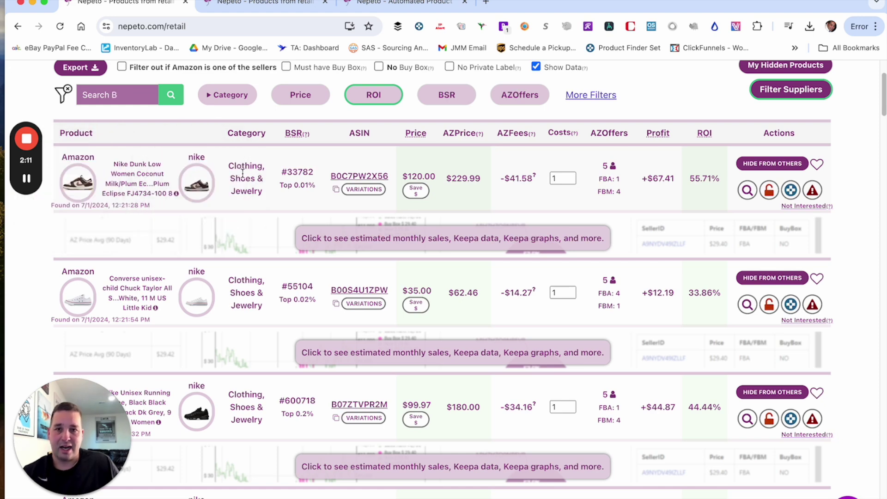
mouse_move(123, 197)
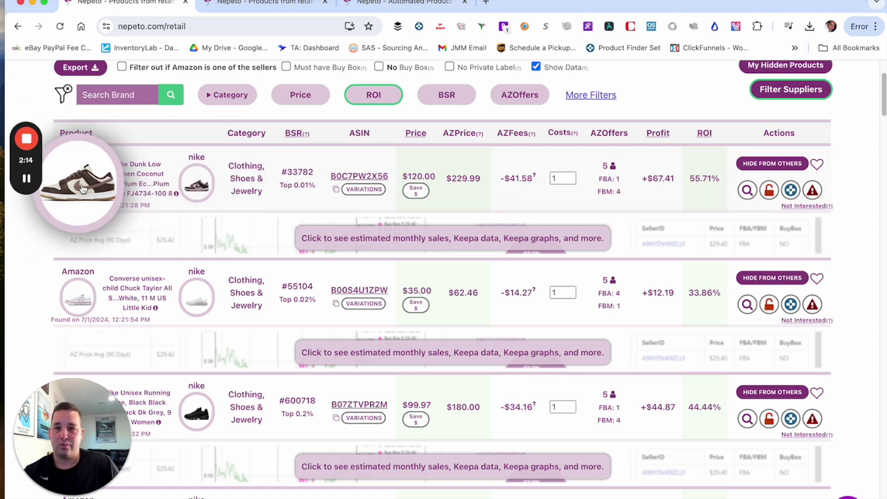
Step: Show all size and colour variations of the Nike Dunk Low
click(365, 193)
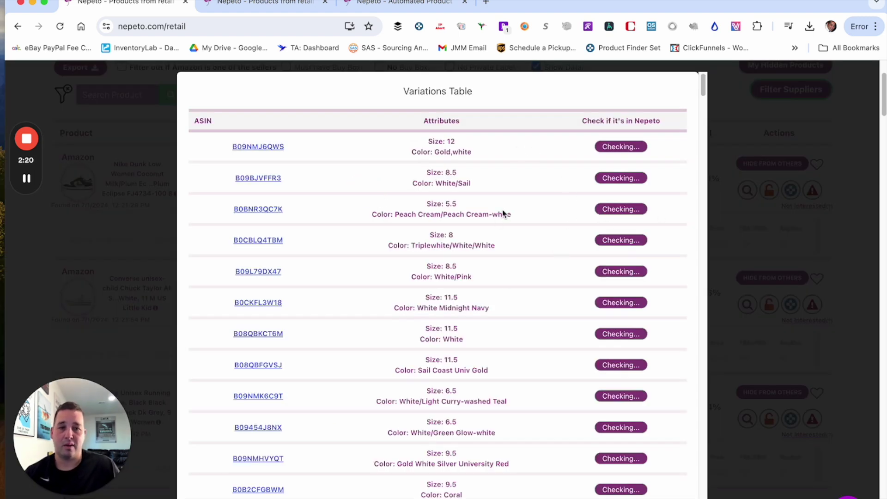
scroll(523, 373, down, 10)
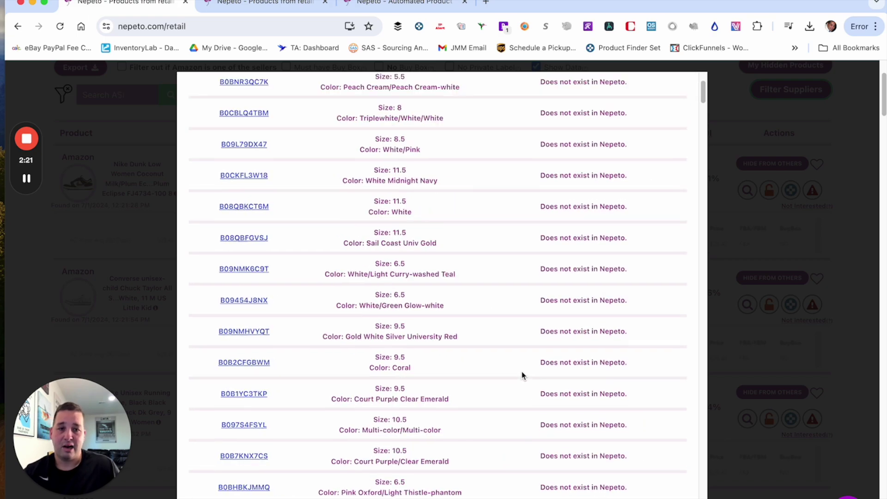
scroll(560, 321, down, 20)
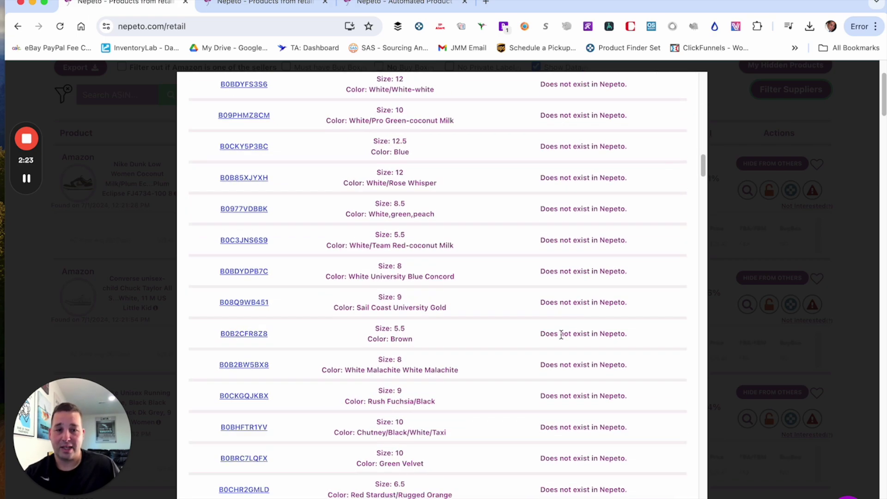
scroll(560, 325, up, 8)
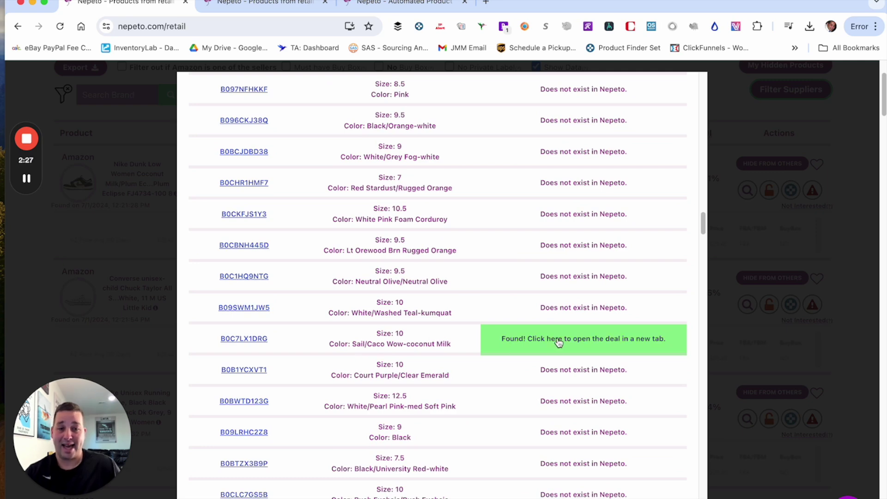
scroll(558, 341, down, 15)
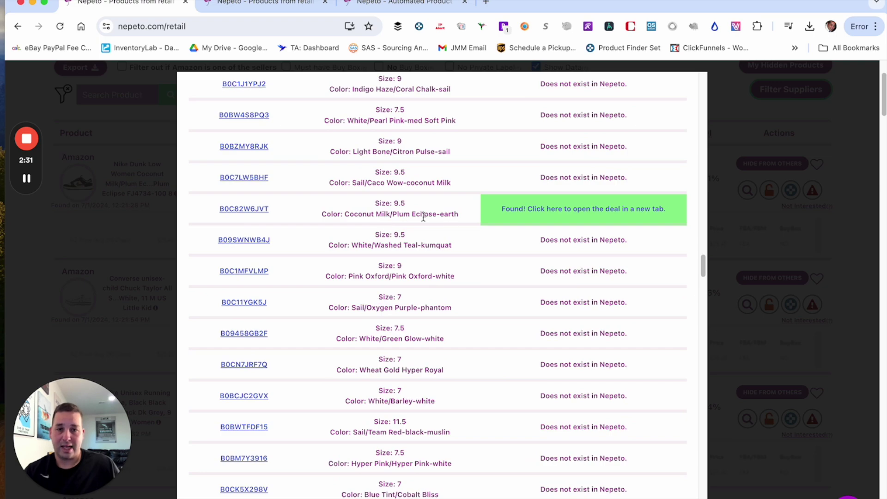
scroll(522, 224, down, 15)
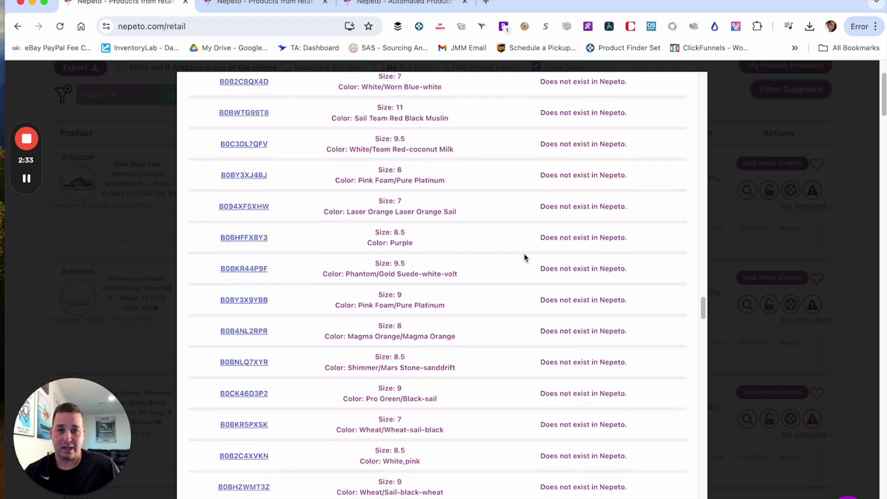
Step: Find the green 'Found!' row for B0C7LX1DRG and open its deal in a new tab
scroll(524, 258, down, 20)
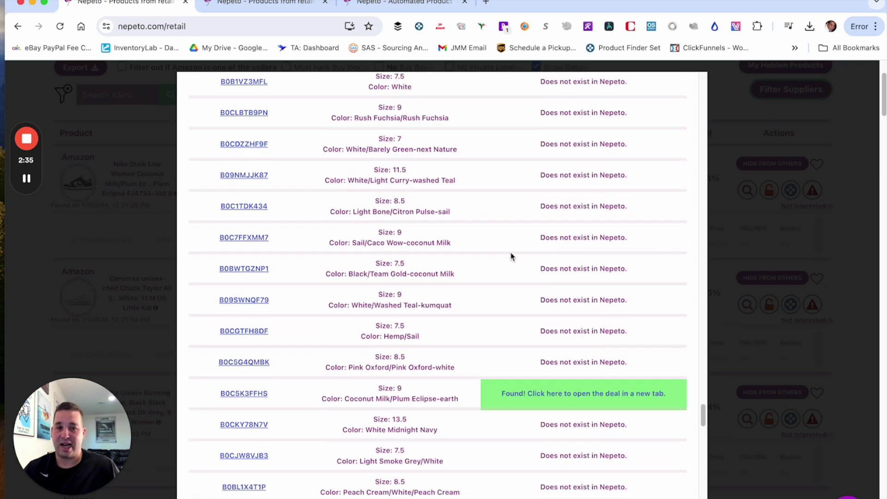
scroll(497, 234, up, 15)
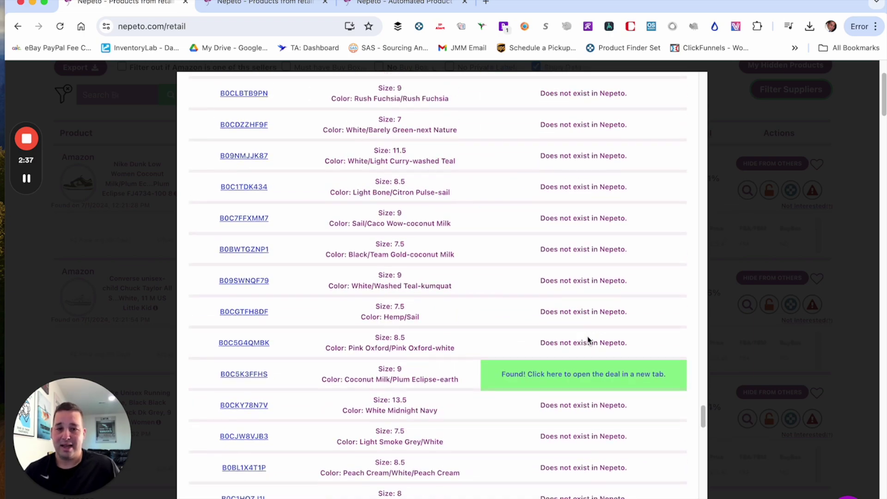
scroll(576, 331, down, 5)
scroll(578, 335, up, 8)
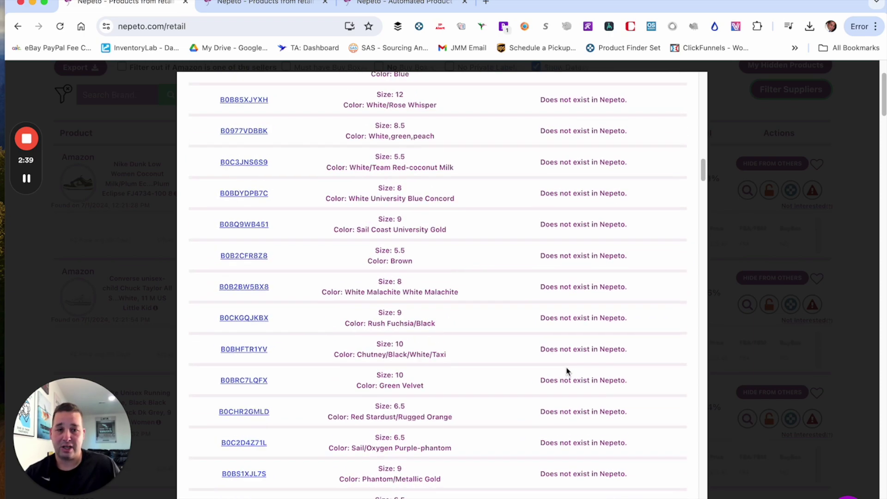
scroll(608, 361, down, 4)
scroll(609, 369, down, 10)
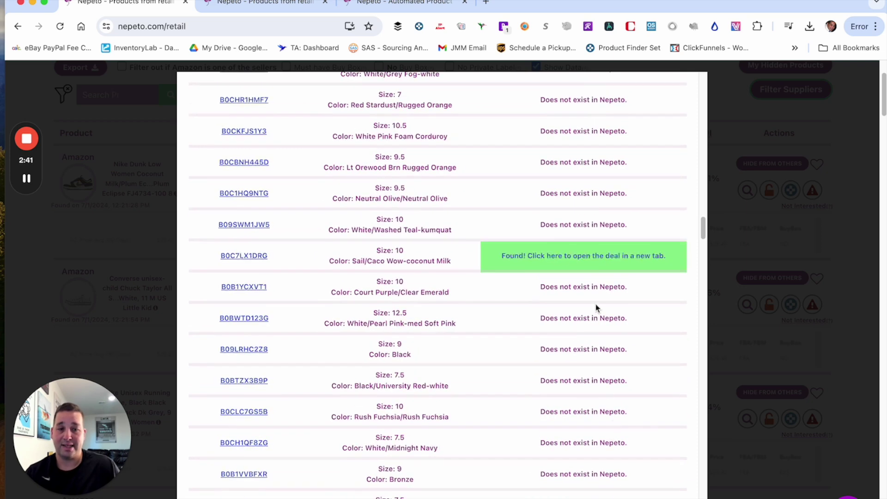
click(553, 256)
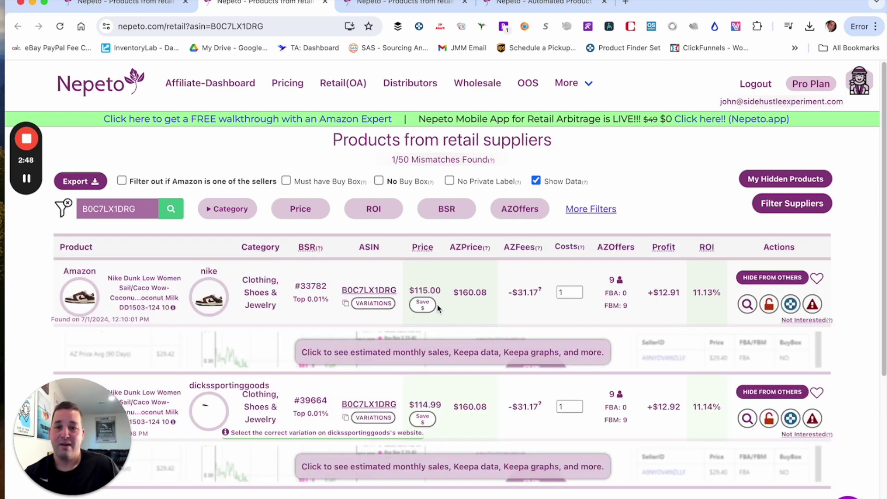
Step: Show estimated monthly sales and load the buy box winner and stock history data
mouse_move(453, 257)
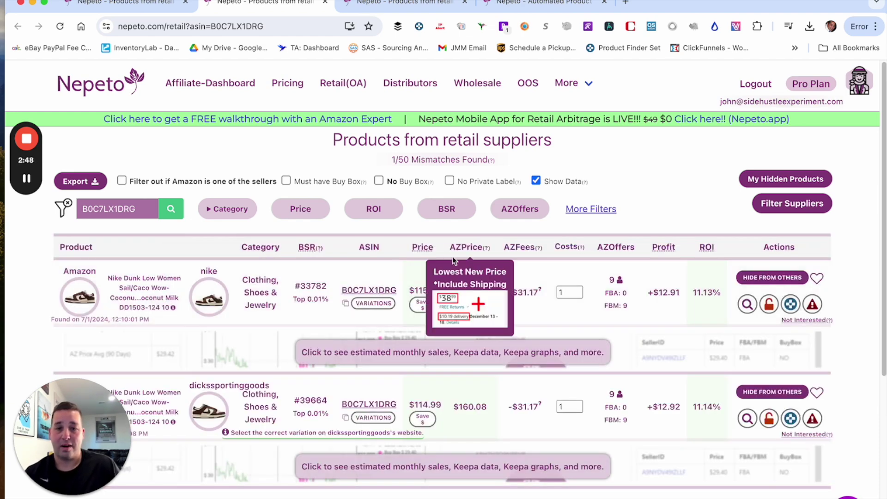
click(430, 366)
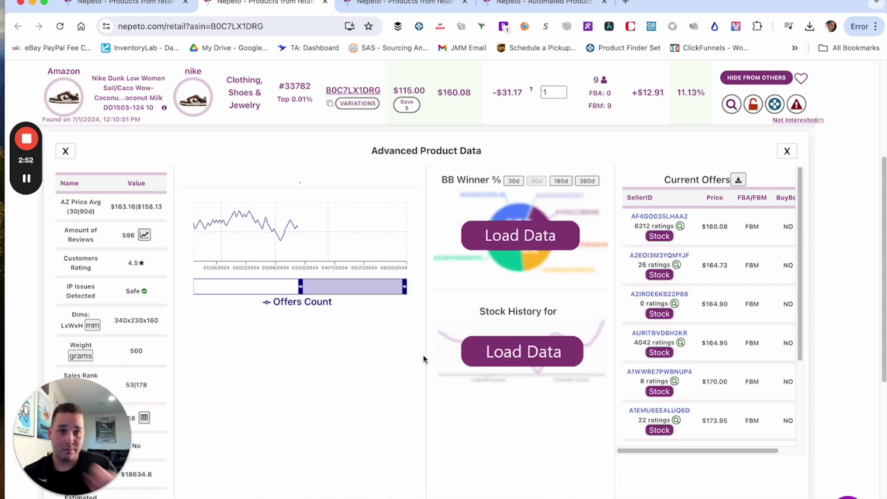
click(514, 353)
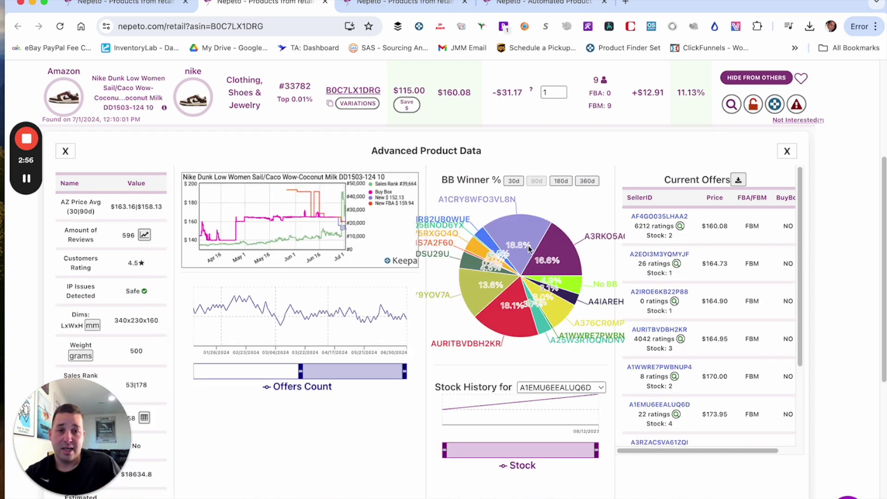
mouse_move(492, 250)
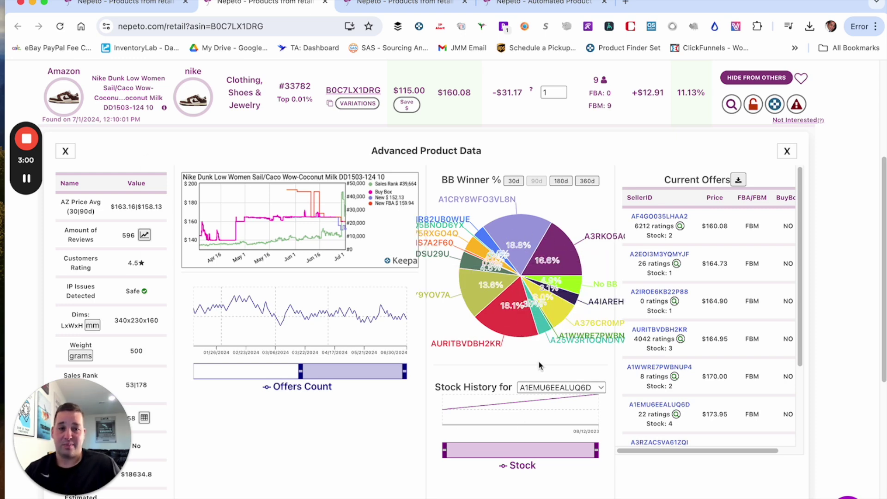
scroll(540, 366, down, 3)
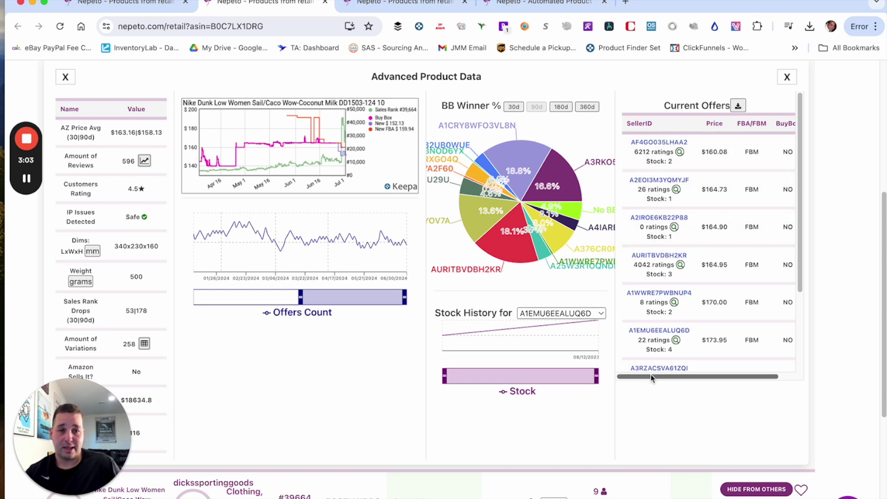
Step: Inspect the charts and highlight the monthly sales and $18634.8 estimated revenue figures
drag(651, 375, 671, 375)
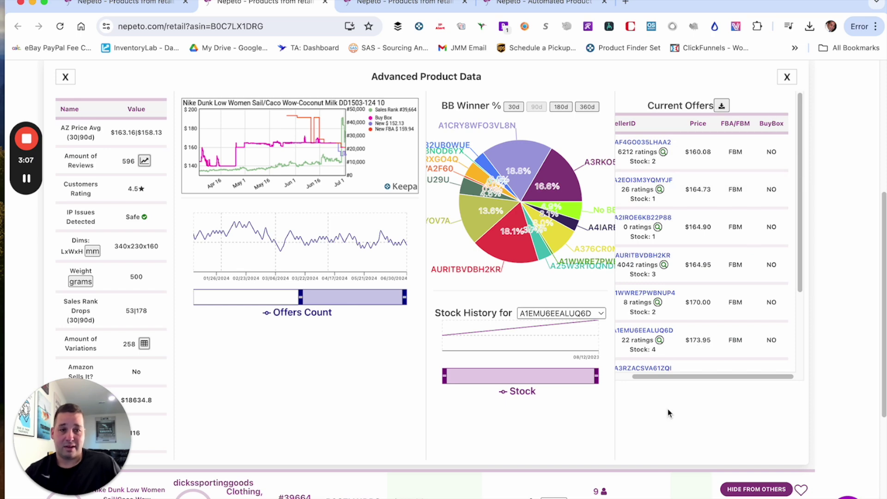
drag(665, 375, 633, 367)
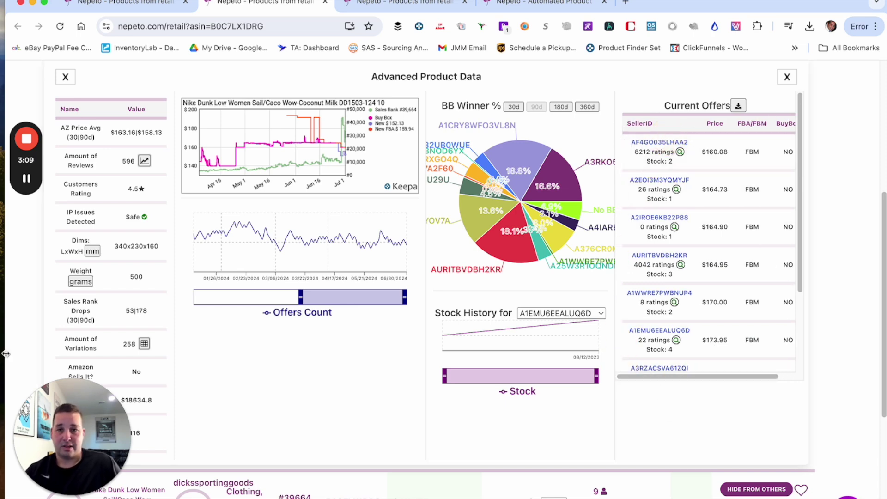
scroll(323, 342, down, 10)
scroll(208, 146, up, 8)
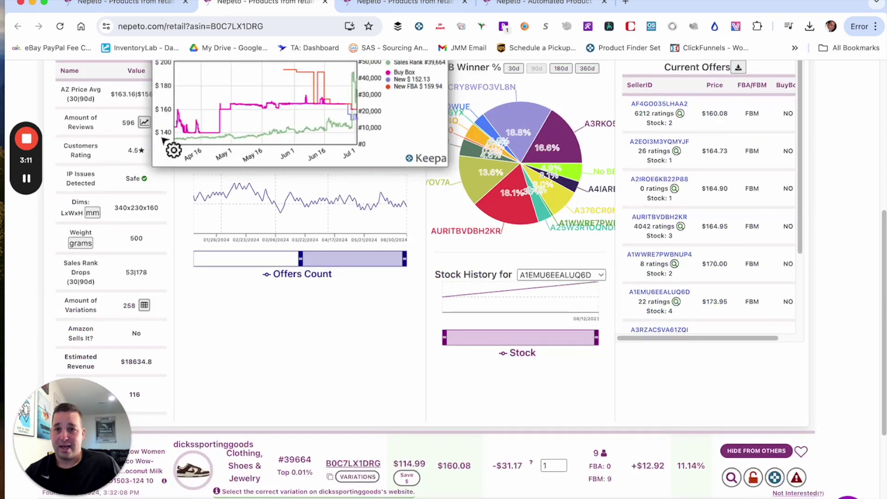
scroll(117, 232, down, 2)
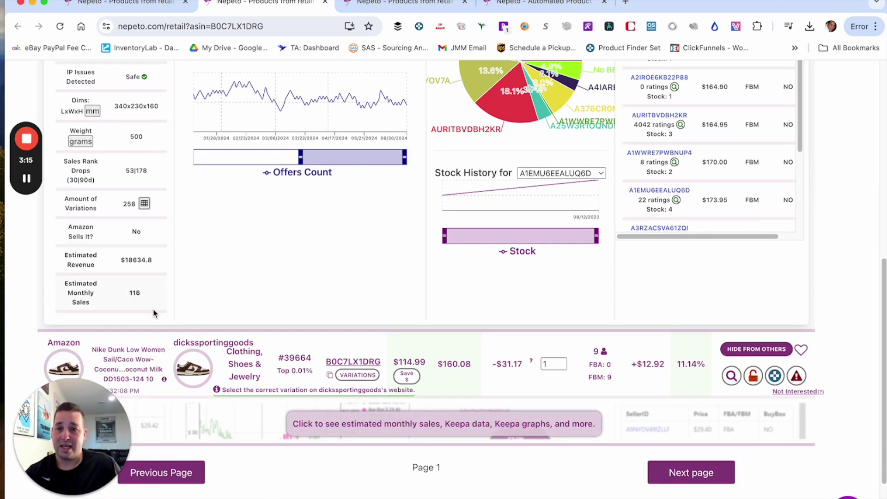
drag(143, 295, 132, 293)
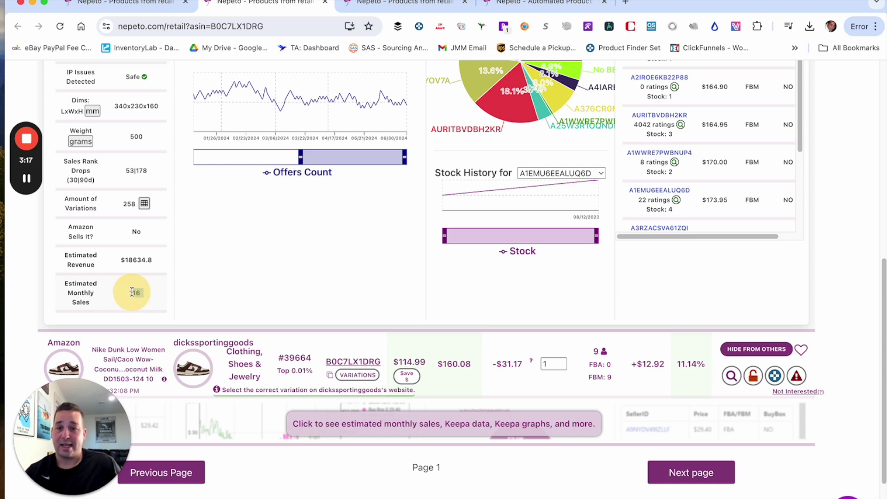
drag(157, 265, 107, 267)
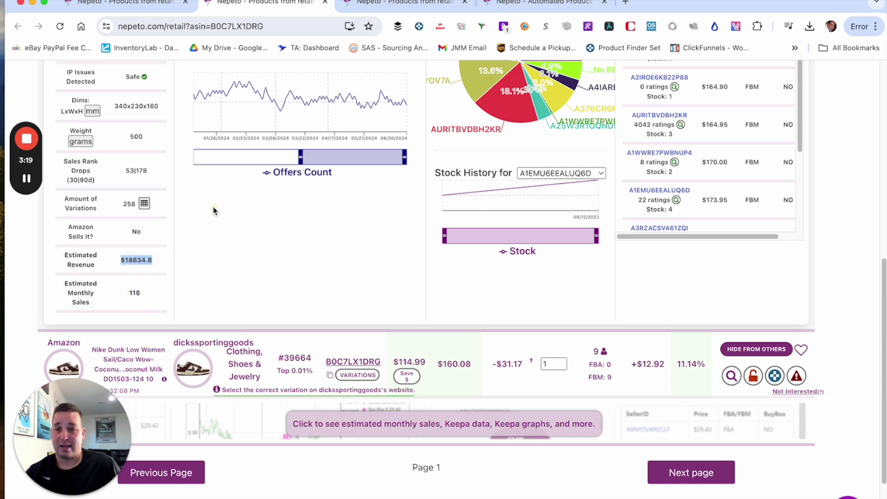
Step: Return to the first tab, close the variations list, and open the Save Money on Nike options
click(144, 203)
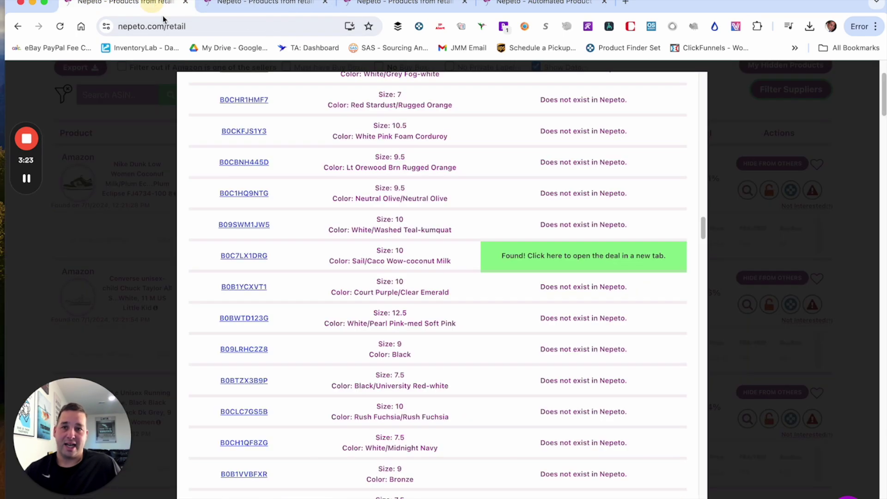
click(722, 176)
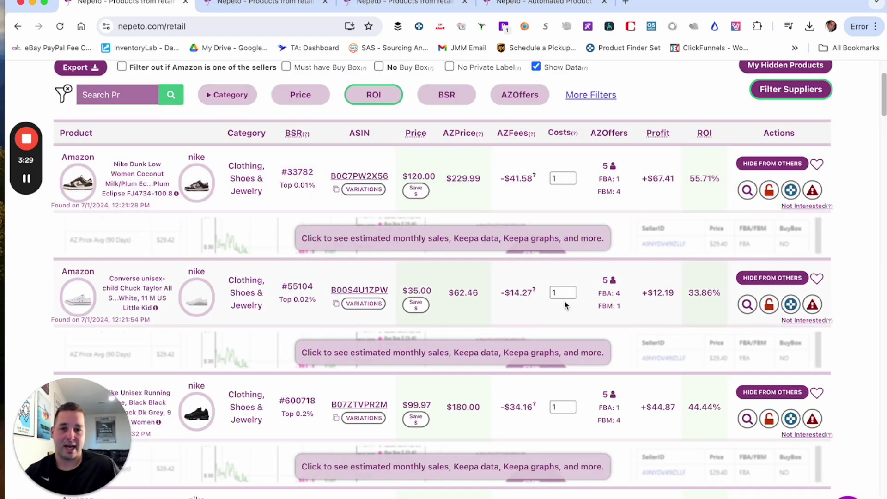
scroll(333, 245, down, 3)
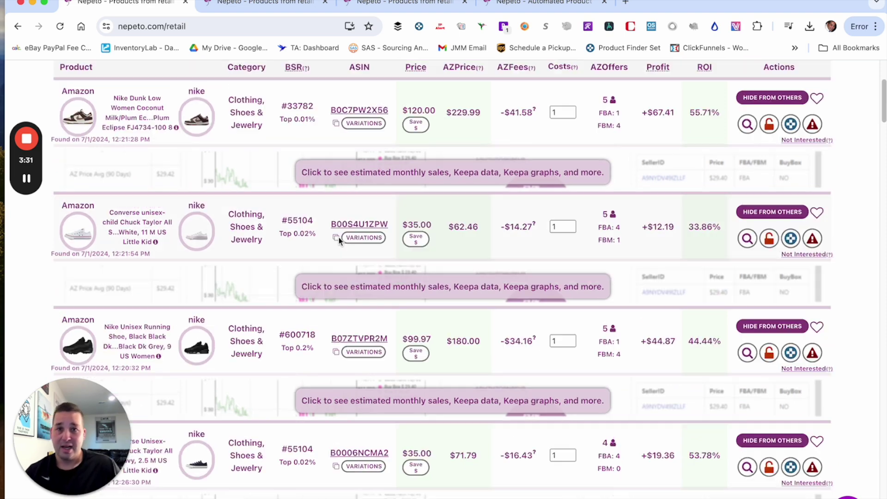
scroll(340, 237, up, 5)
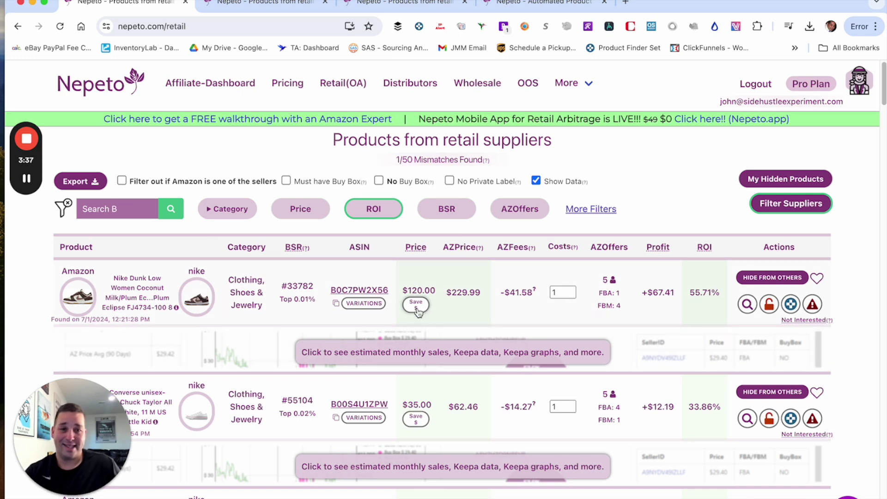
click(418, 307)
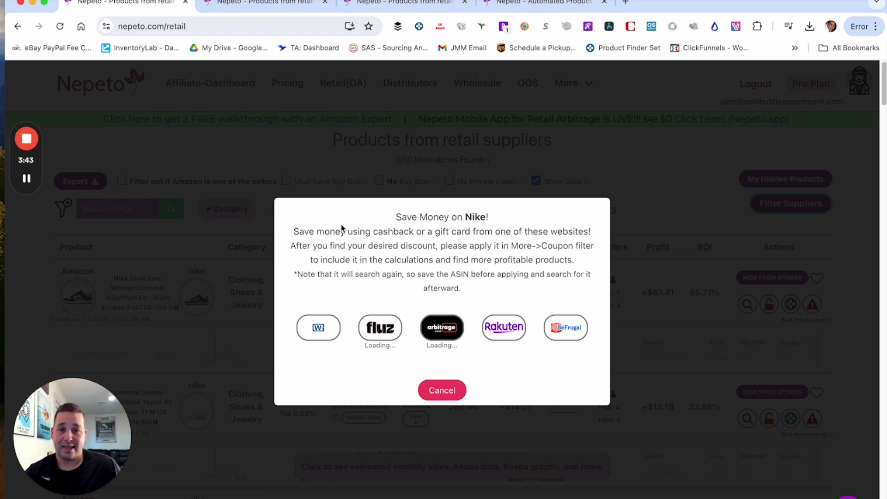
Step: Read the cashback explanation and open Rakuten's Nike cashback offer in a new tab
drag(347, 231, 448, 245)
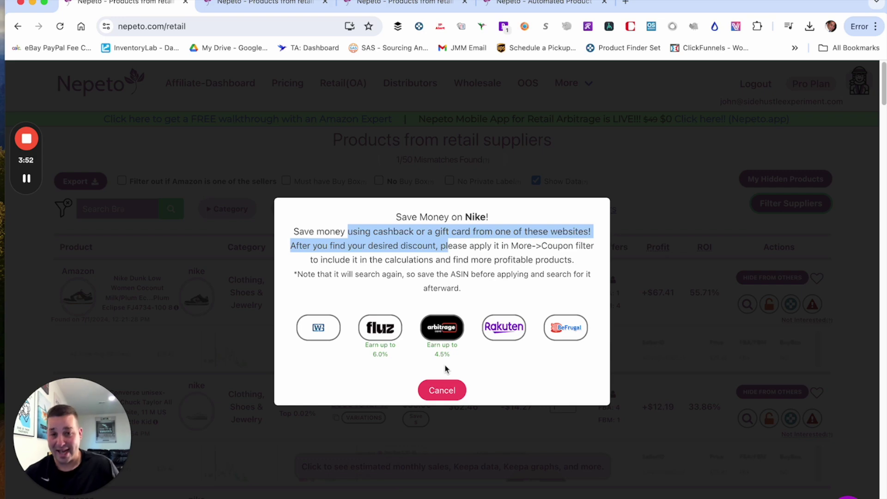
click(502, 336)
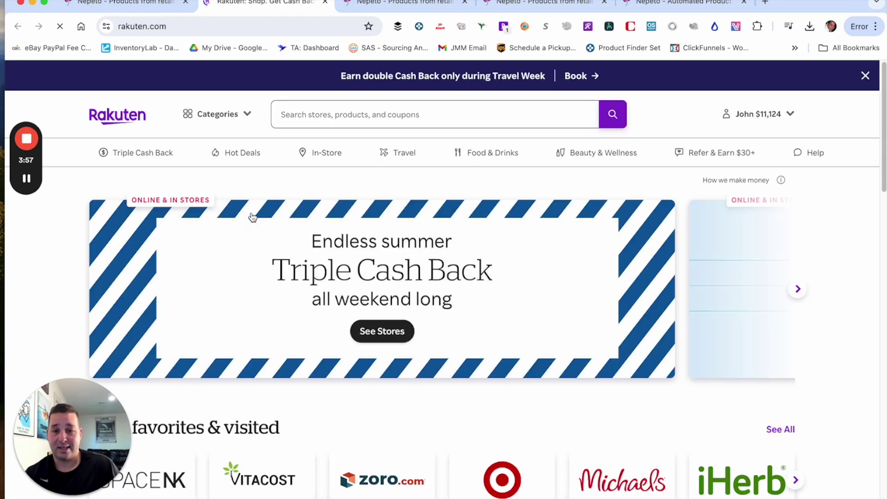
Step: Scroll Rakuten to Nike's 6% triple cash back, then close the Rakuten tab
scroll(252, 220, down, 6)
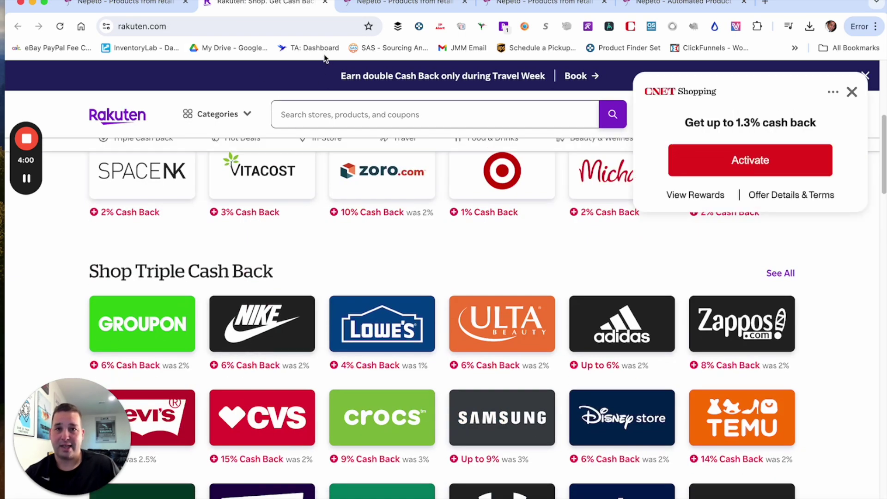
click(325, 3)
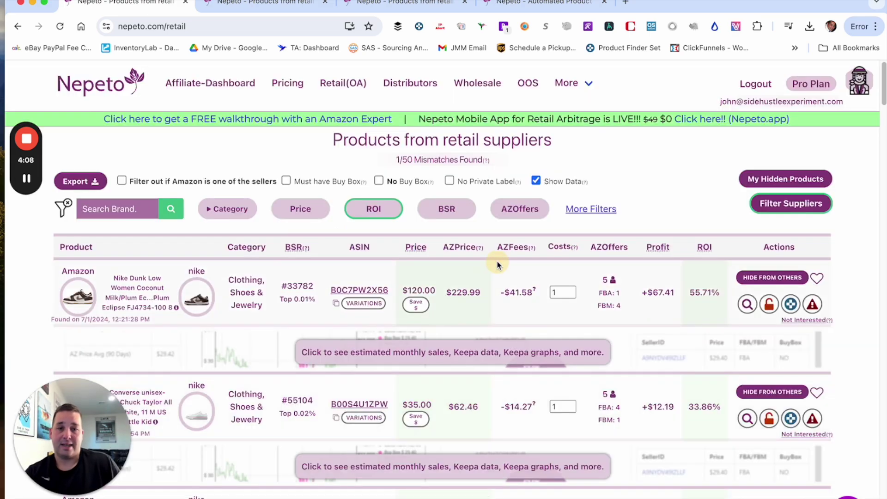
Step: Close the Save Money on Nike dialog to return to the nike-filtered results
click(442, 390)
scroll(287, 296, down, 15)
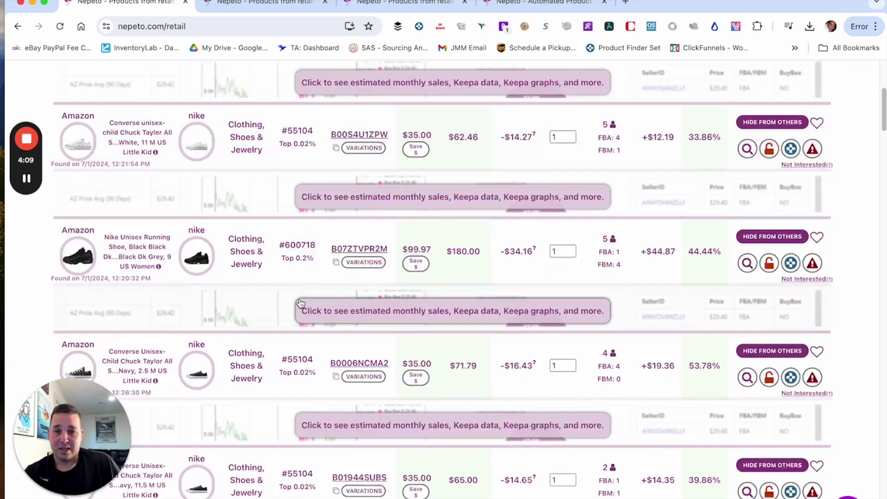
scroll(330, 298, up, 15)
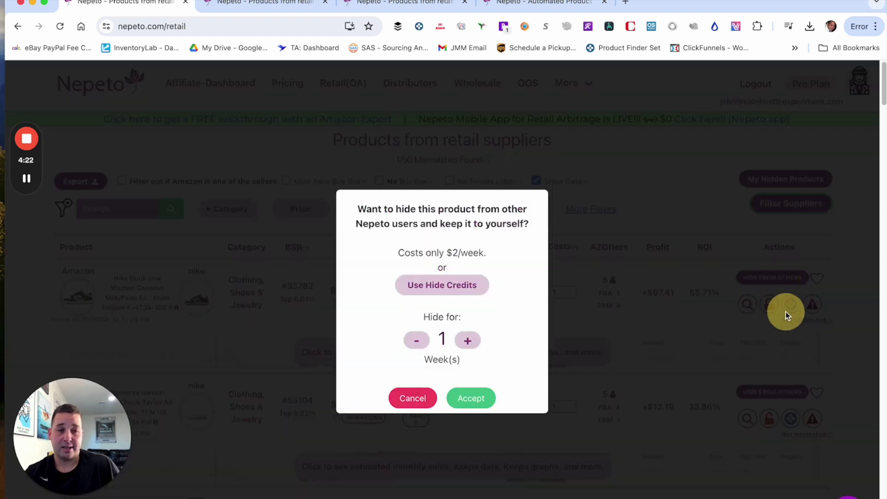
Step: Check the $2/week hide-product option, cancel it, and favourite the first product
click(786, 279)
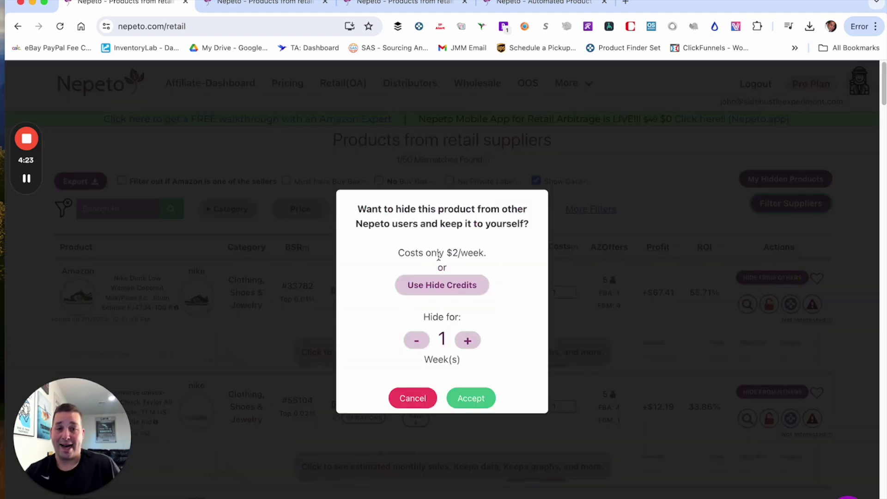
drag(410, 253, 487, 253)
click(365, 297)
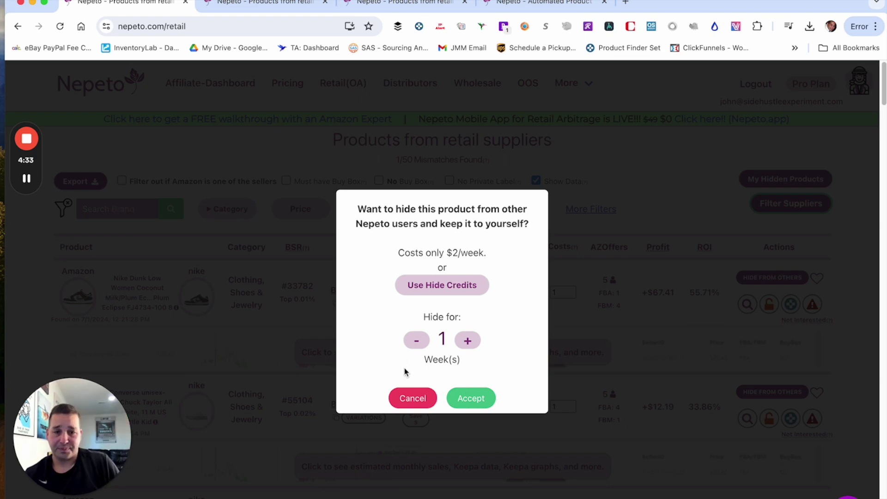
click(412, 398)
click(821, 278)
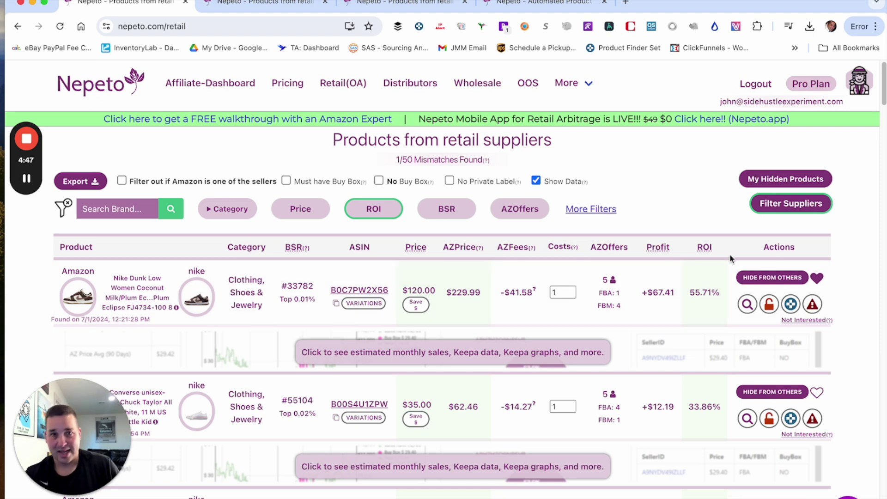
scroll(648, 244, down, 1)
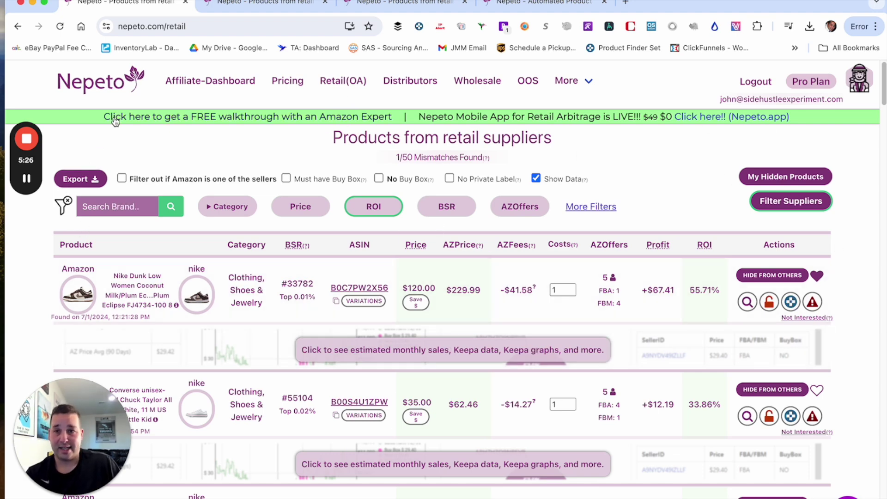
Step: Reopen the OA retailer products from the dashboard and search the brand 'nike'
click(95, 82)
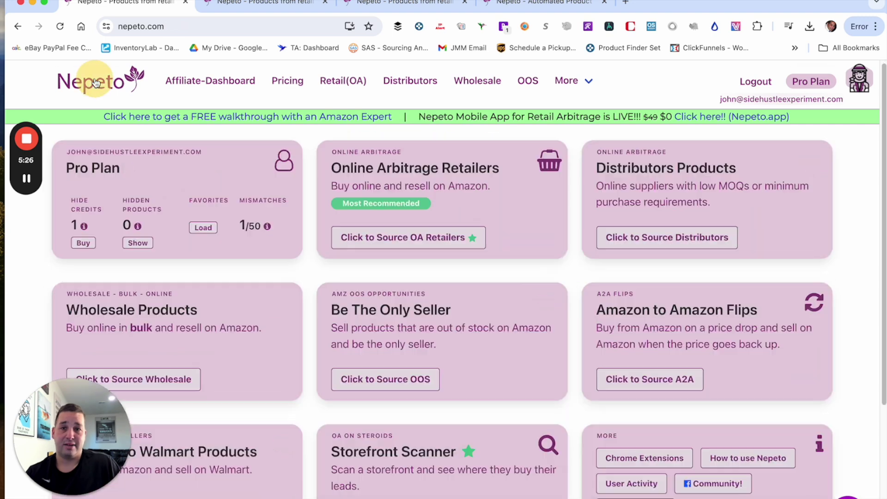
click(370, 236)
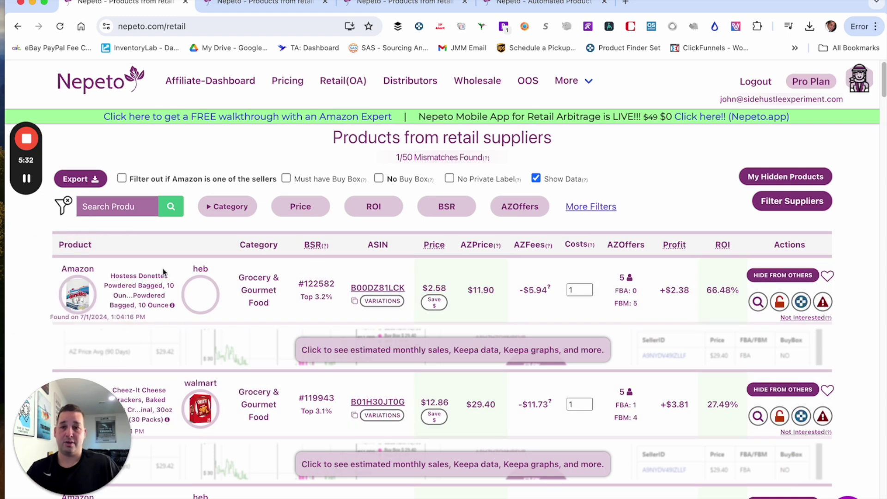
click(115, 212)
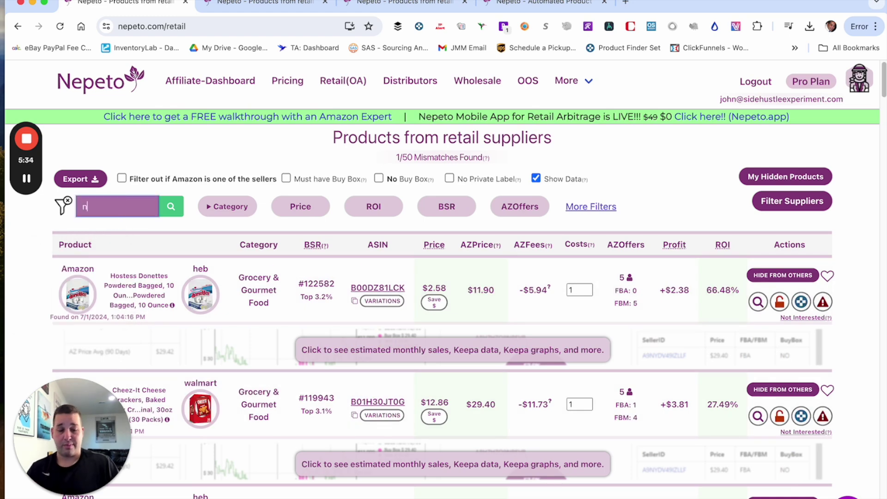
text(nike)
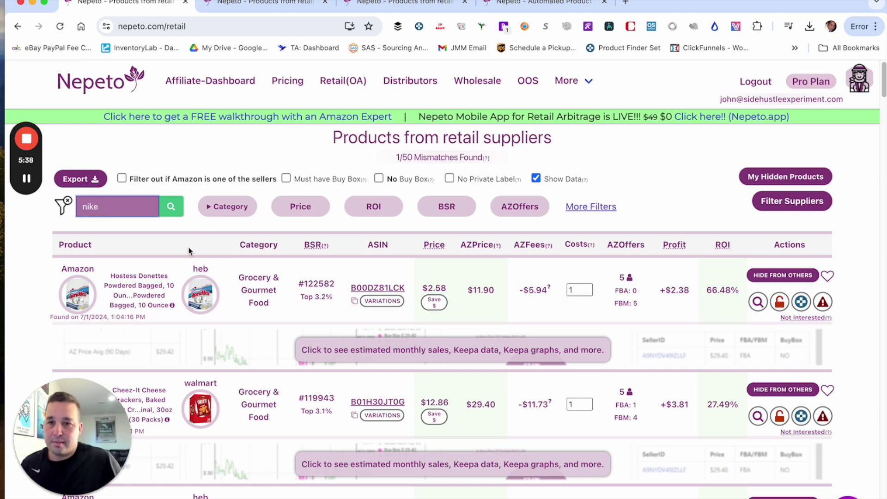
click(172, 215)
Step: Browse the Nike results from kohls, dickssportinggoods and snipesusa
drag(110, 435, 796, 144)
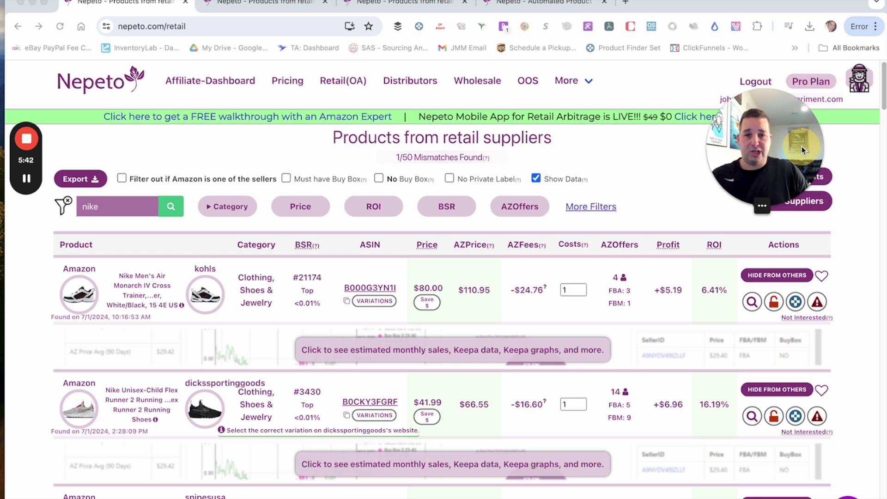
scroll(132, 208, down, 6)
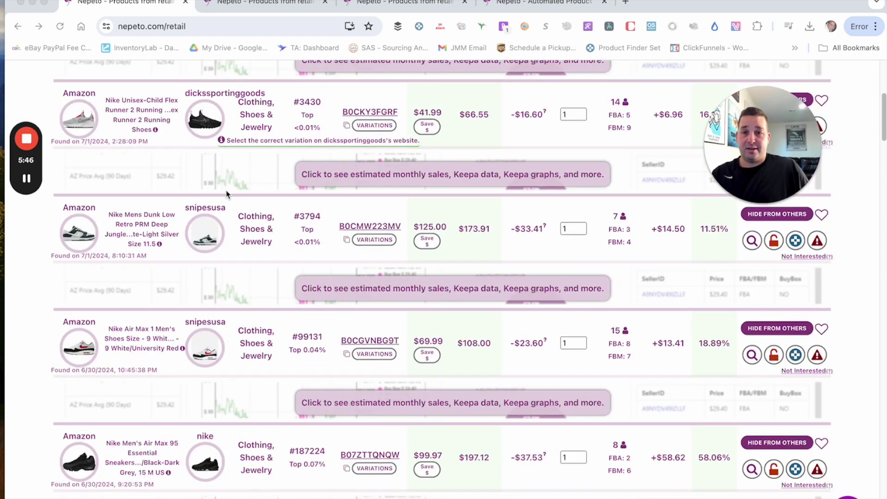
scroll(226, 194, up, 1)
scroll(222, 286, up, 3)
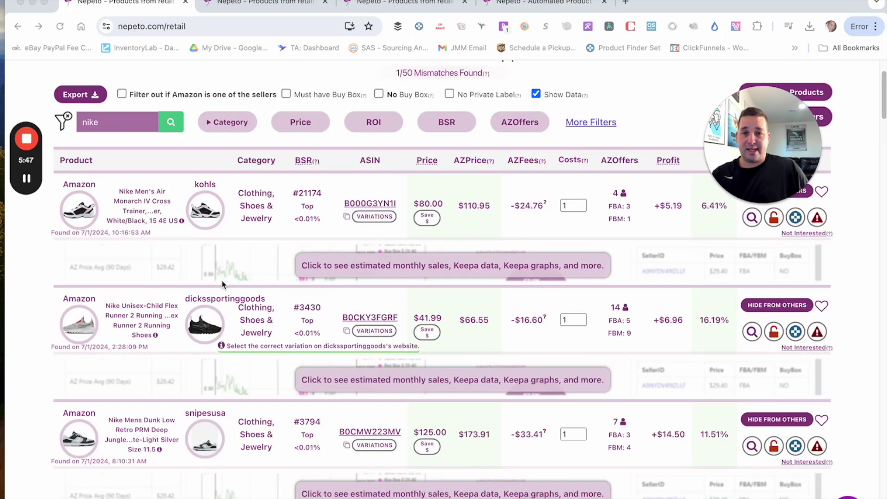
scroll(238, 374, down, 10)
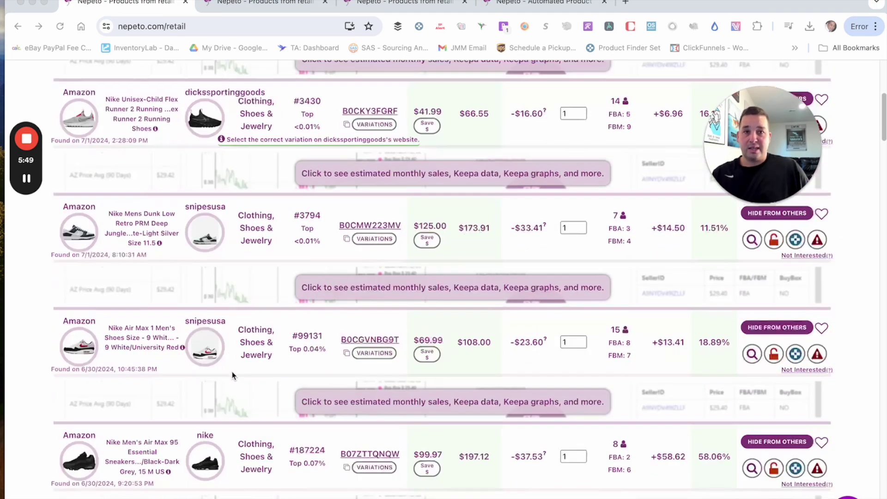
scroll(242, 375, up, 10)
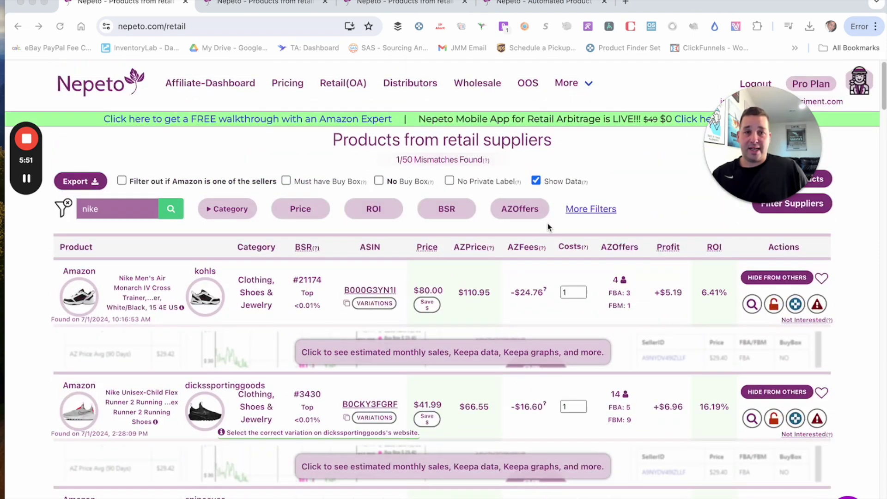
Step: Require a Buy Box and add a 20% price coupon under More Filters
drag(782, 135, 98, 355)
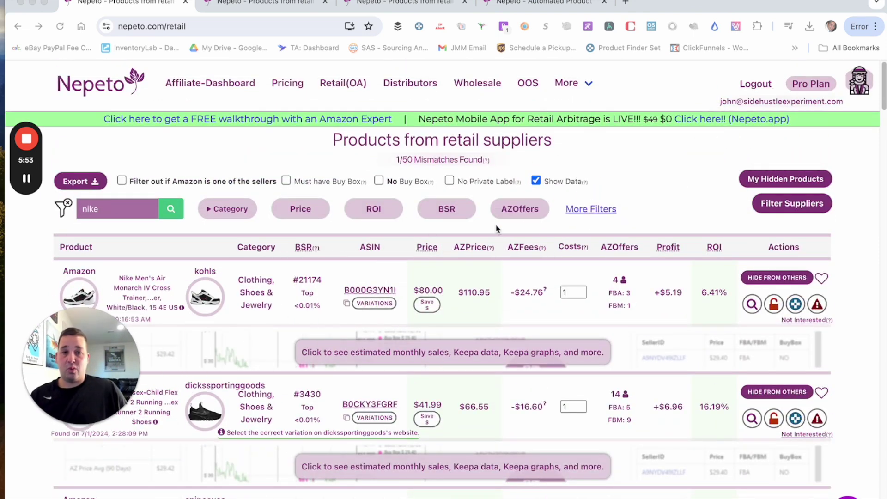
click(286, 182)
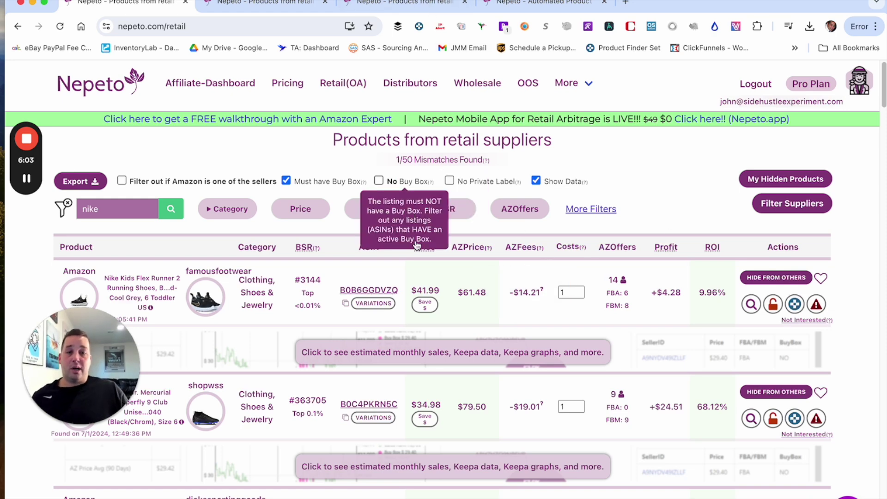
click(584, 212)
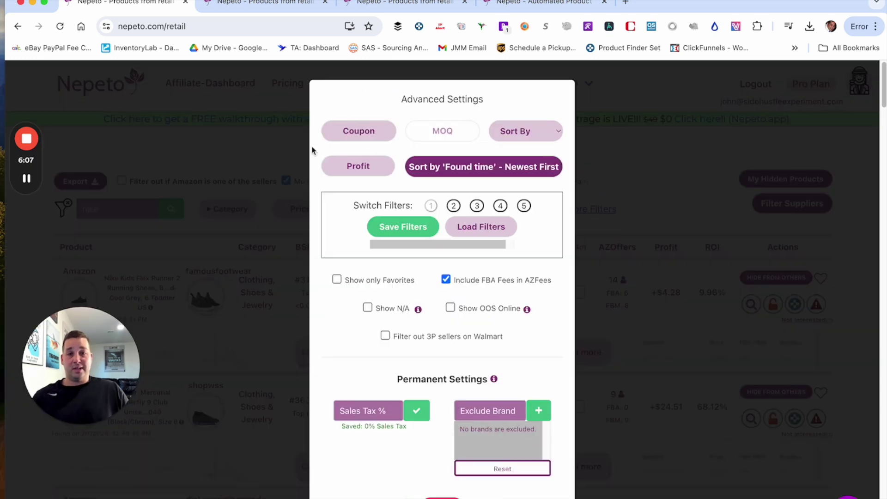
click(358, 134)
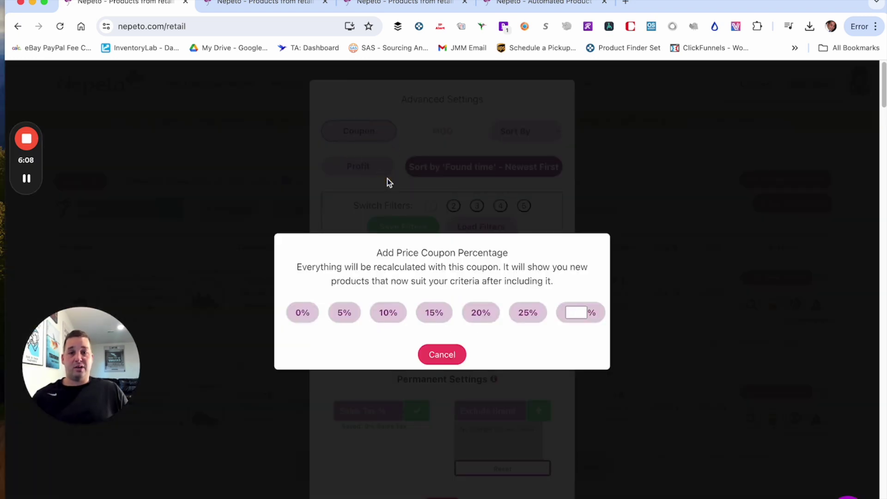
click(479, 311)
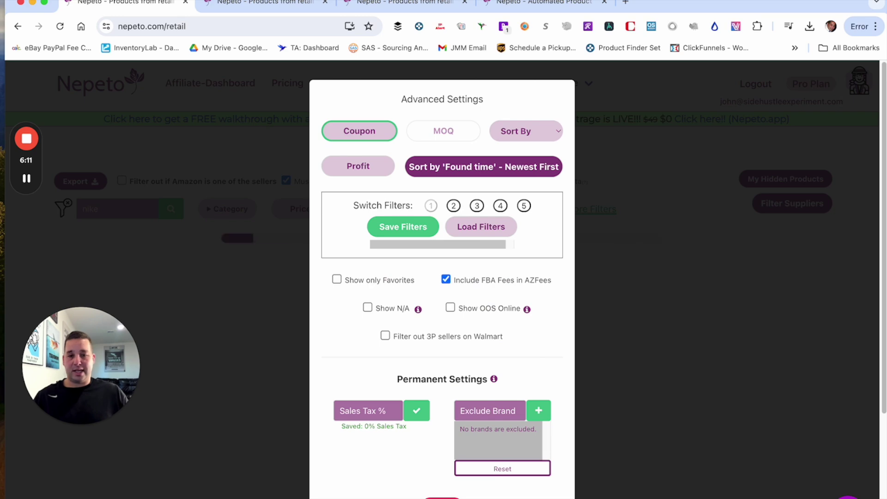
key(Escape)
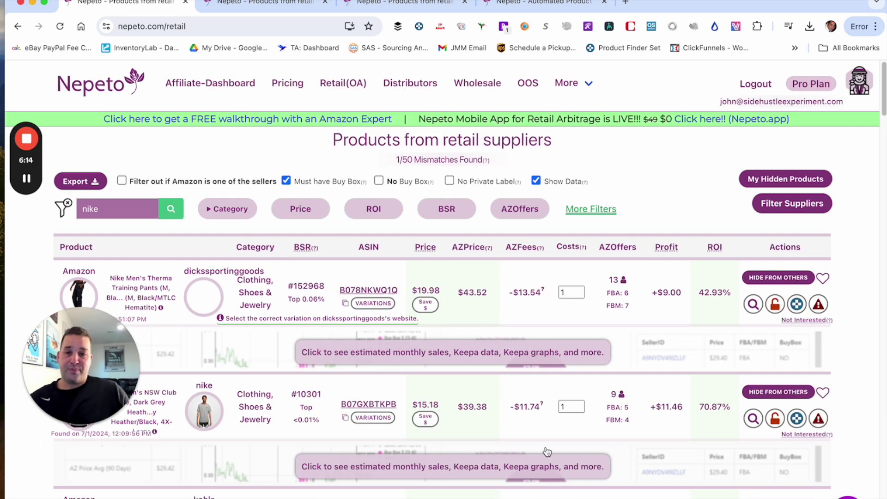
mouse_move(574, 236)
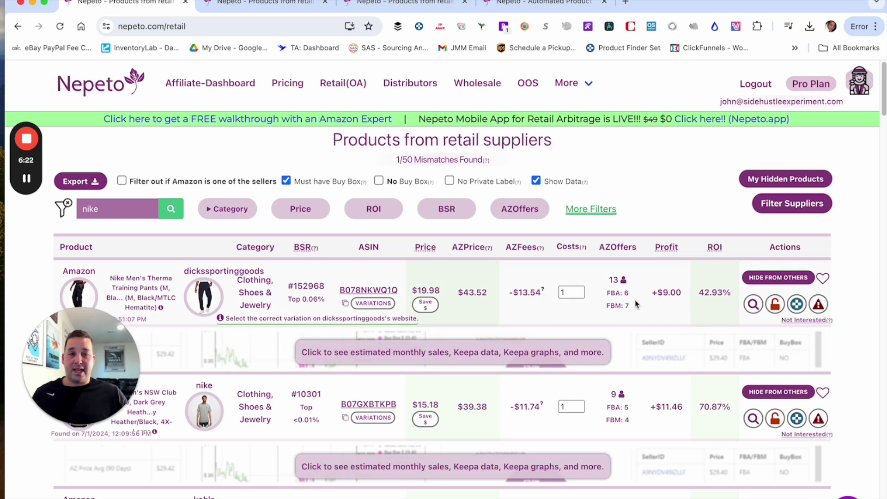
scroll(616, 392, down, 10)
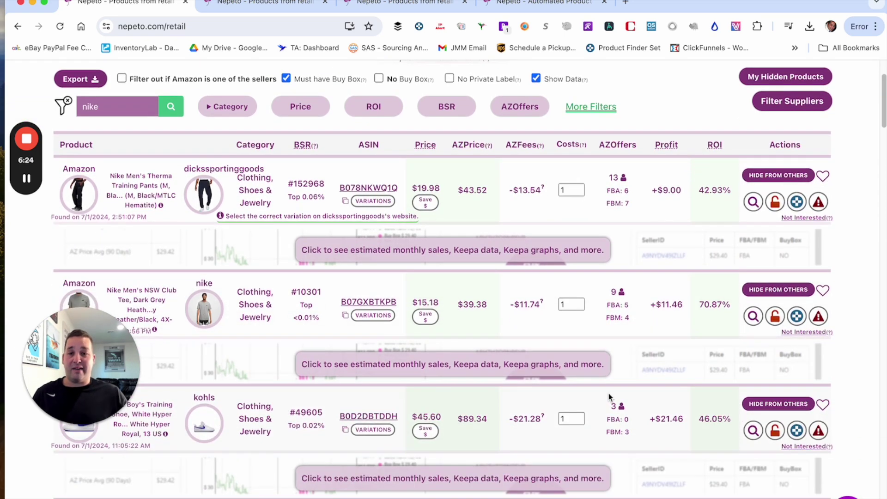
scroll(607, 396, up, 1)
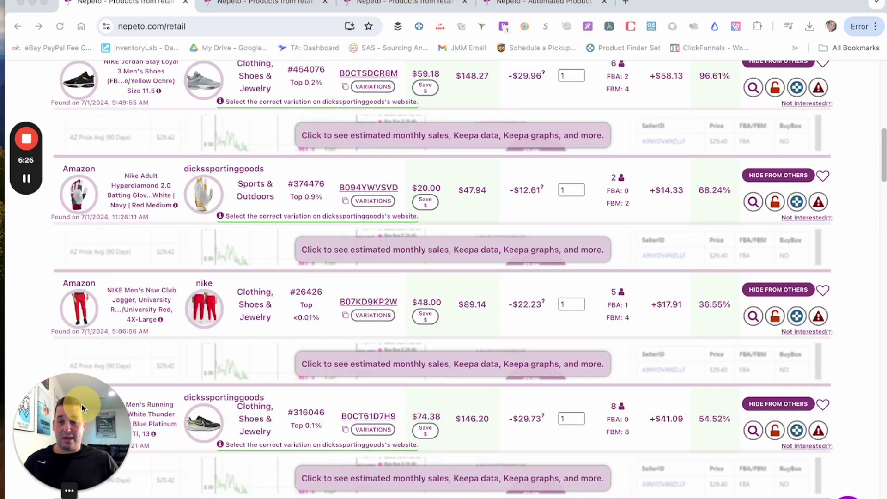
scroll(356, 266, up, 7)
scroll(468, 298, down, 15)
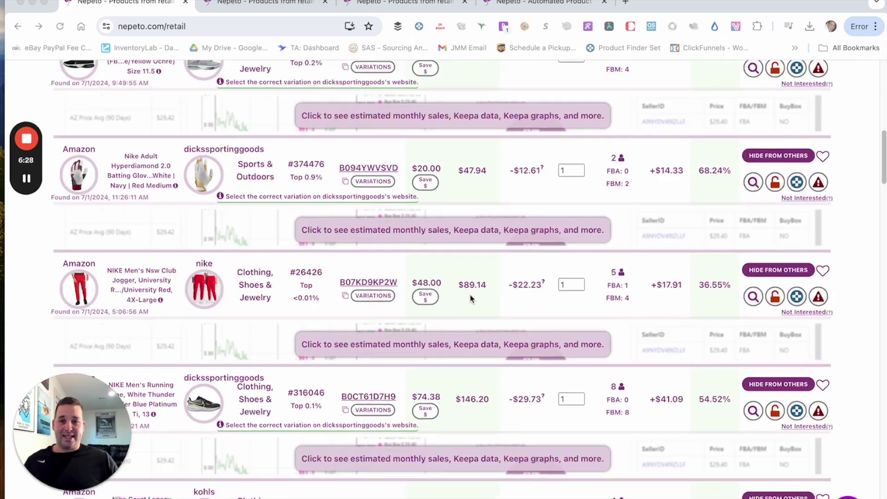
scroll(468, 298, up, 4)
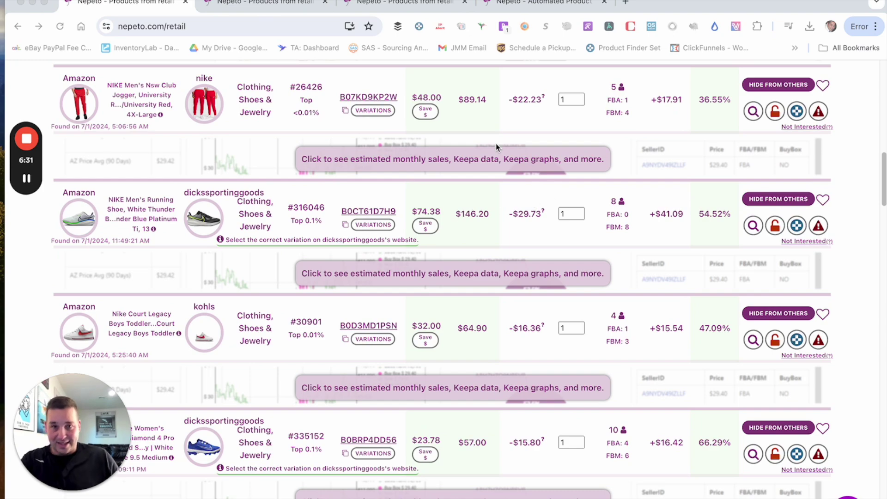
scroll(458, 141, up, 1)
scroll(459, 141, down, 1)
scroll(453, 148, up, 15)
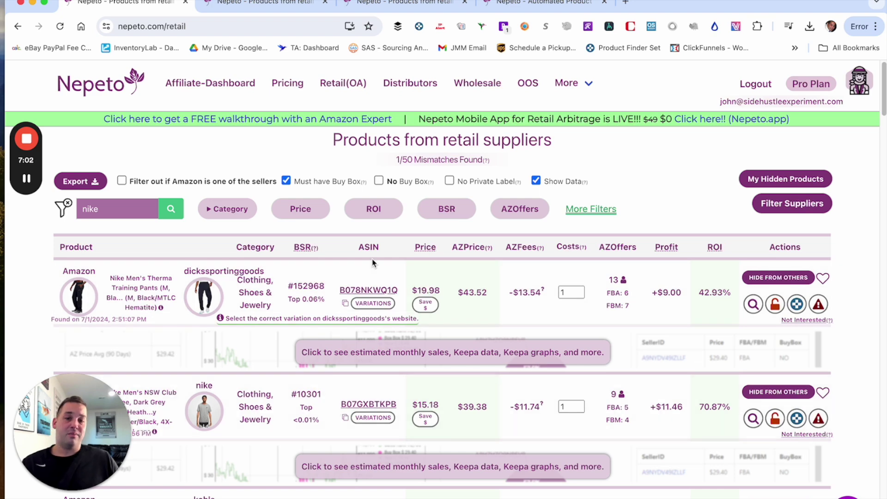
scroll(372, 264, down, 1)
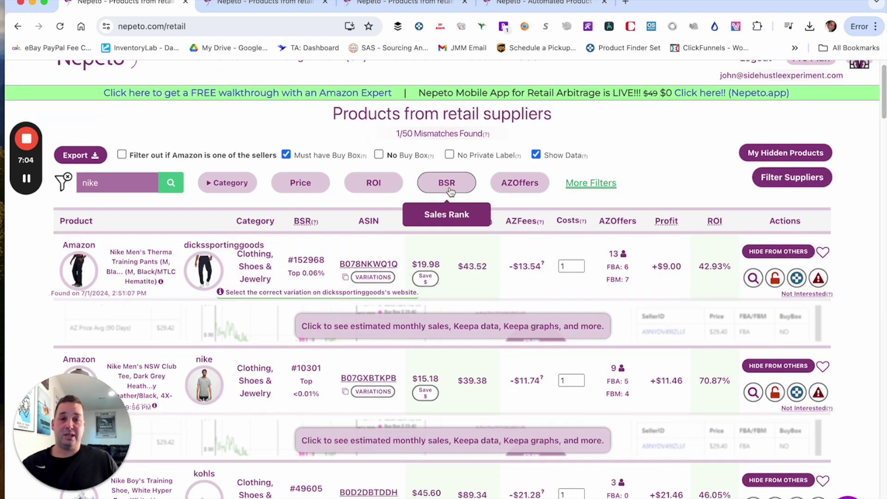
Step: Limit the nike results to a maximum sales rank of 100000
click(445, 184)
click(388, 301)
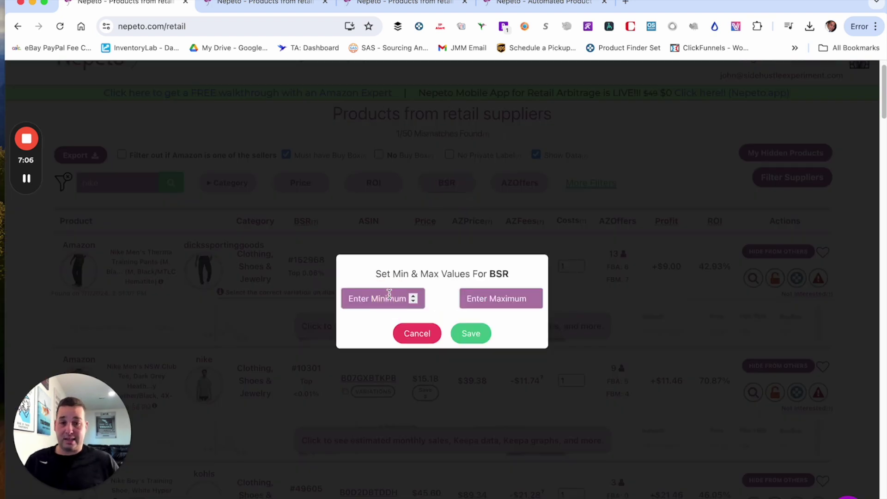
click(476, 297)
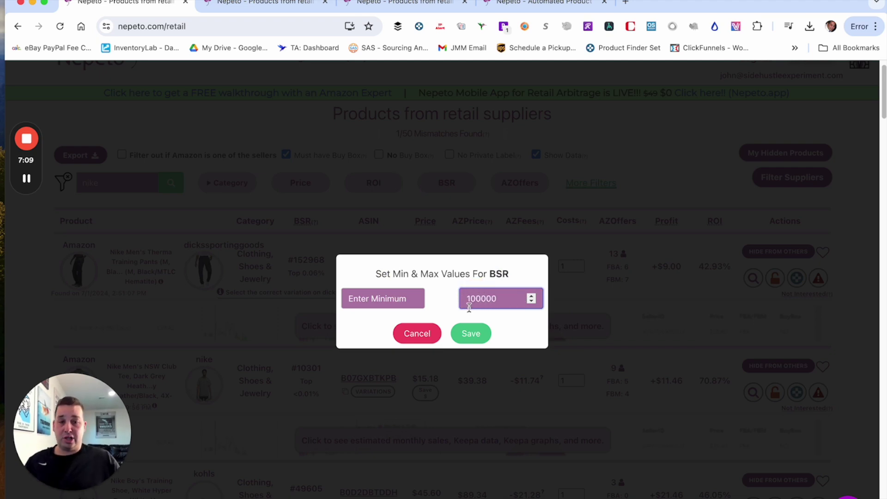
text(100000)
click(467, 332)
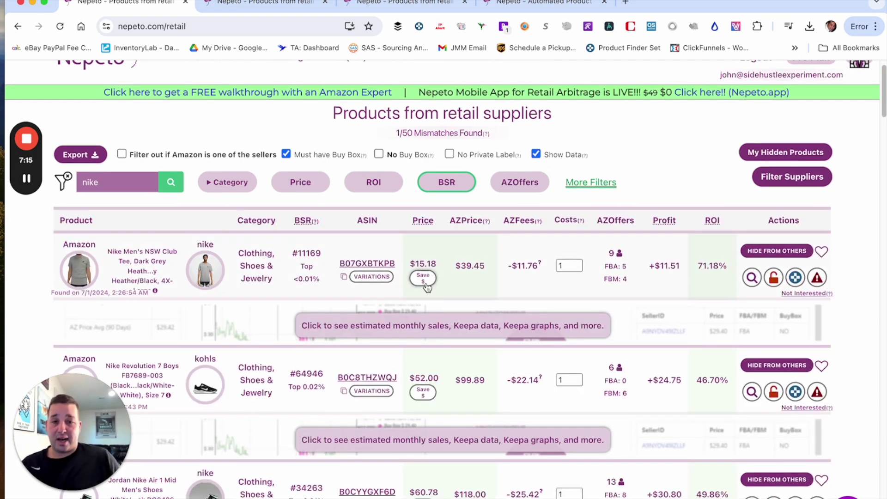
scroll(407, 288, down, 3)
scroll(418, 289, up, 4)
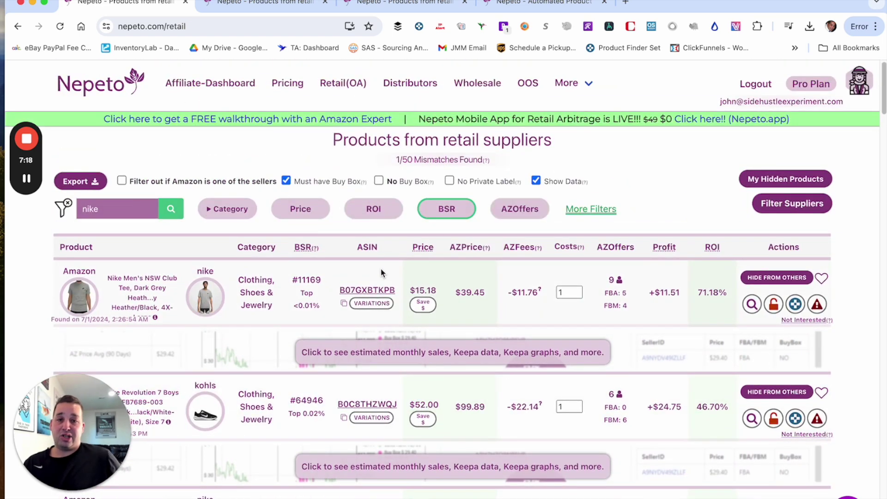
Step: Apply a 30% minimum ROI filter
click(372, 209)
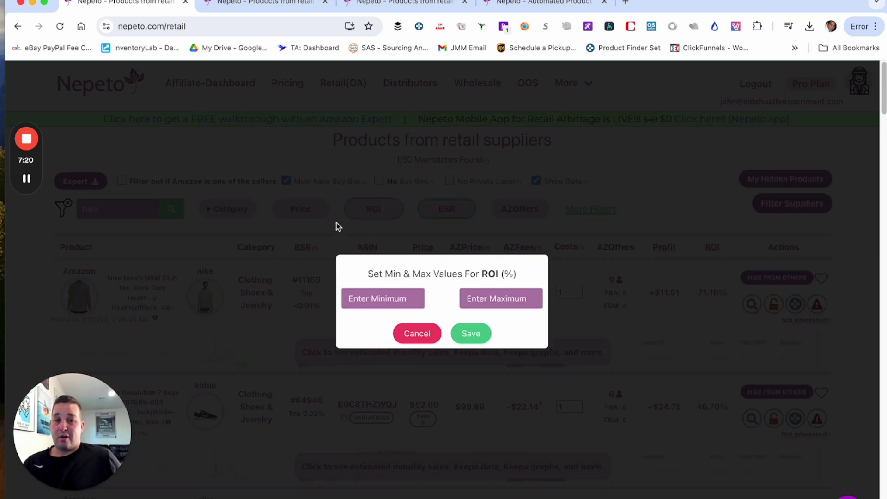
click(375, 298)
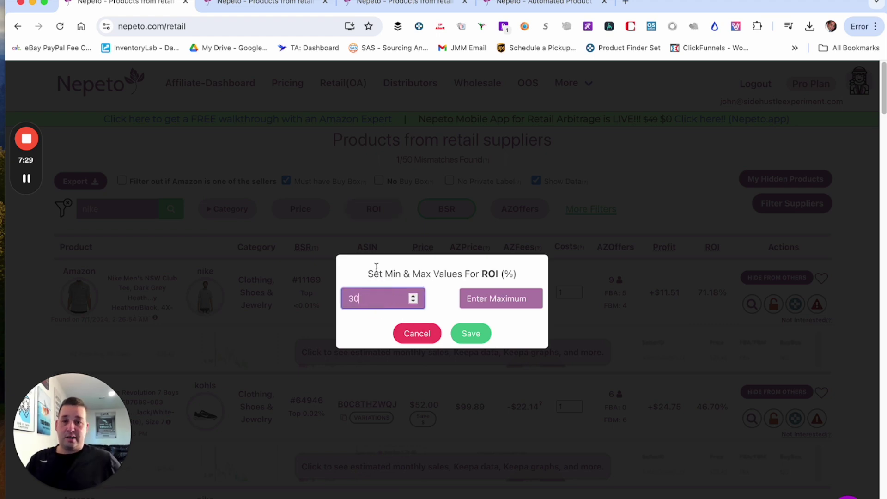
click(470, 333)
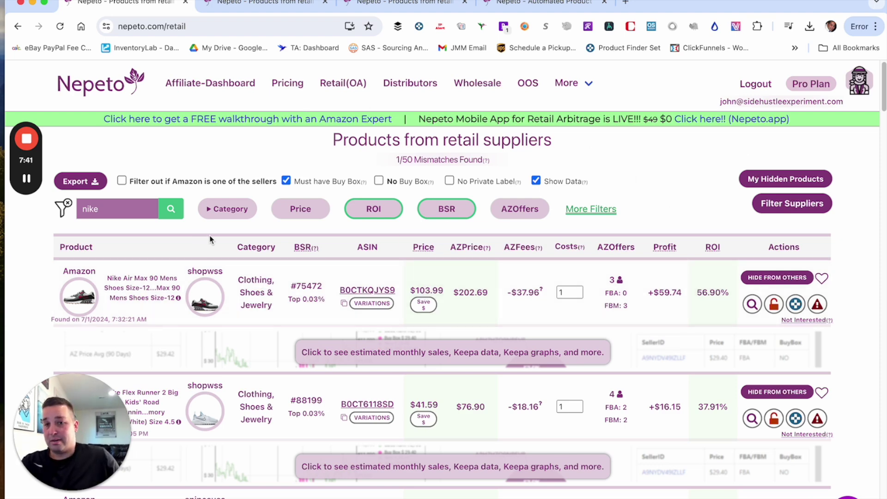
Step: Review the Category filter checkboxes, then save with none selected so the nike results reload
click(227, 213)
scroll(245, 356, down, 3)
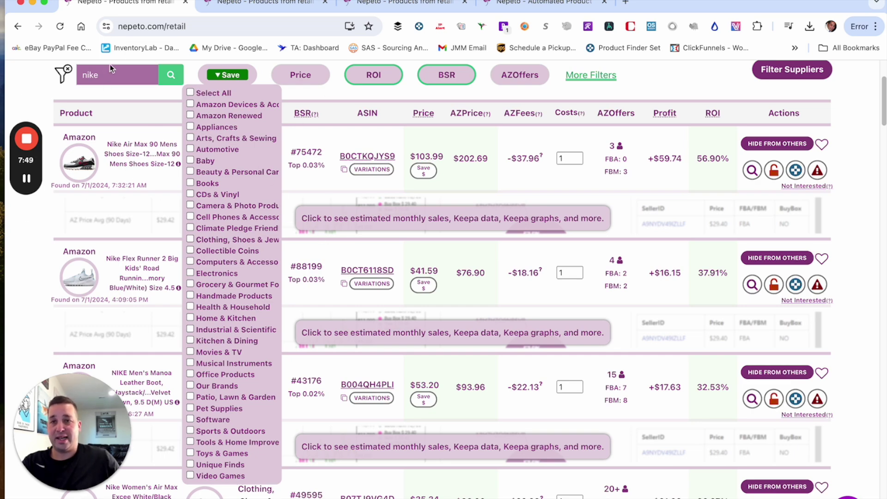
scroll(118, 232, down, 4)
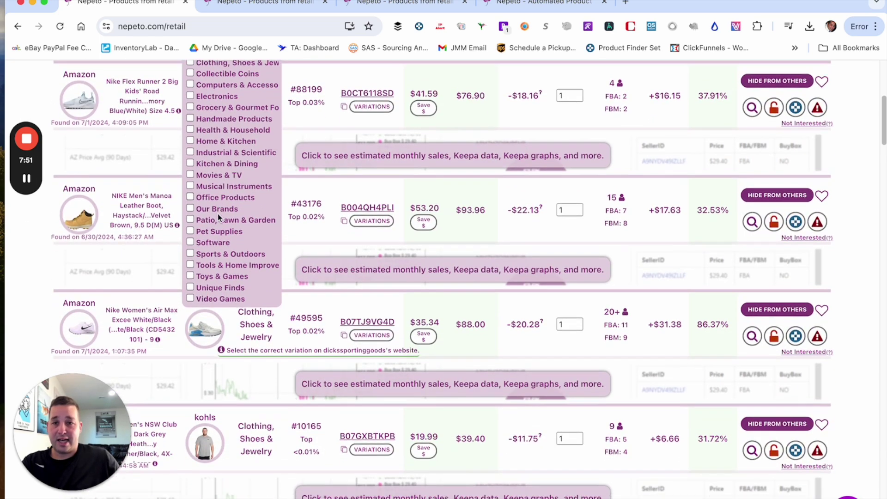
scroll(217, 213, up, 2)
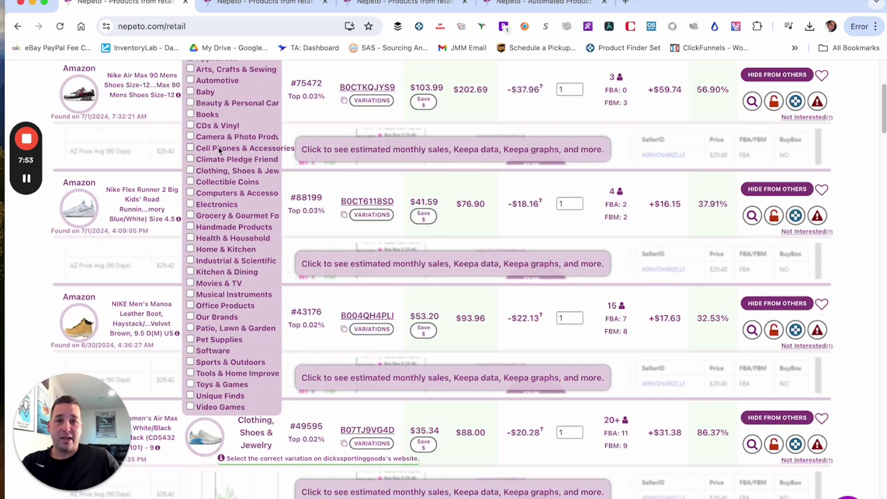
scroll(221, 146, up, 1)
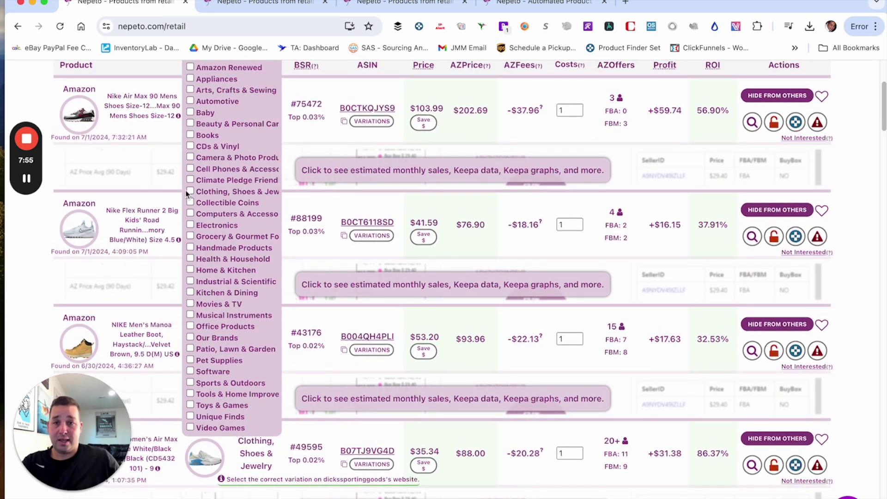
click(481, 129)
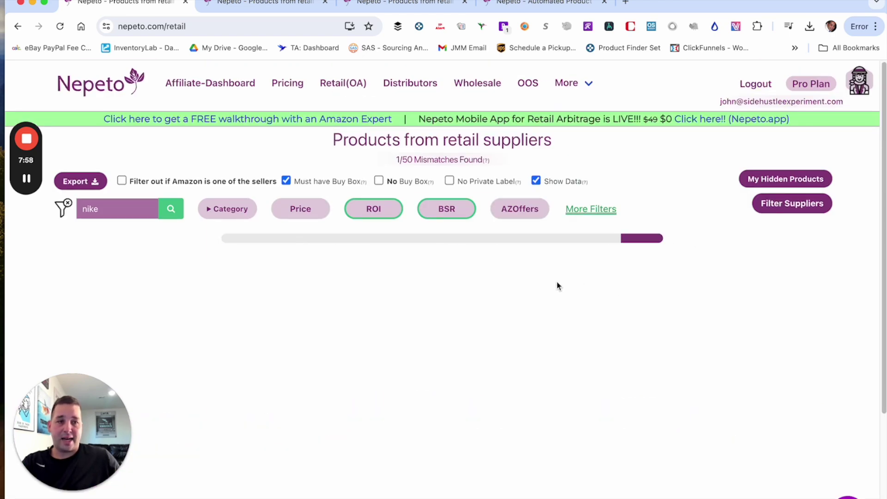
Step: Dismiss the Filter Suppliers modal unchanged and switch to the Storefront Scanner tab
click(781, 216)
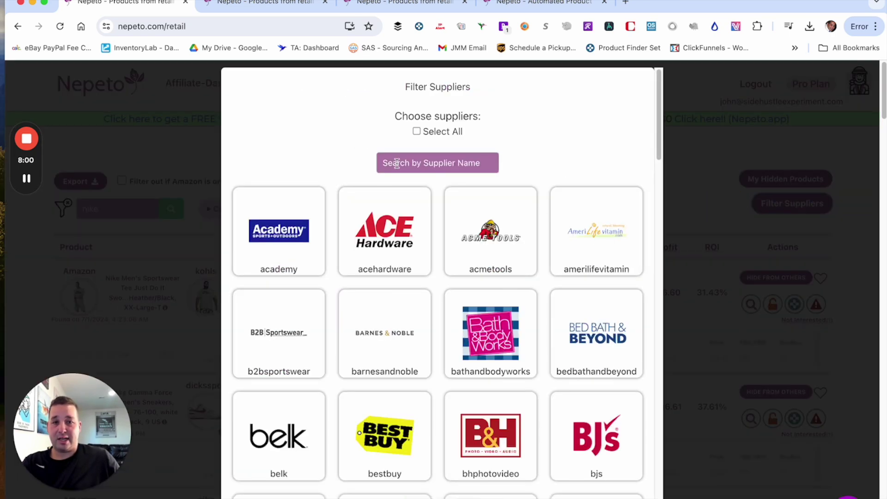
click(734, 136)
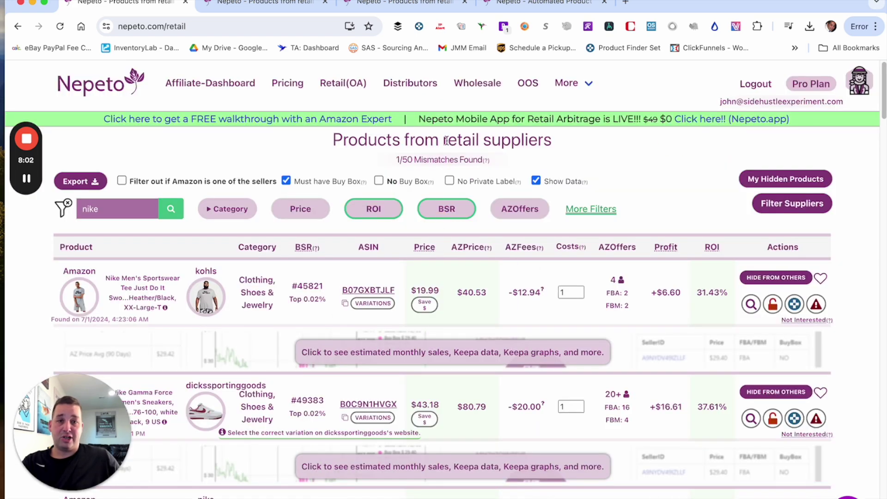
click(275, 5)
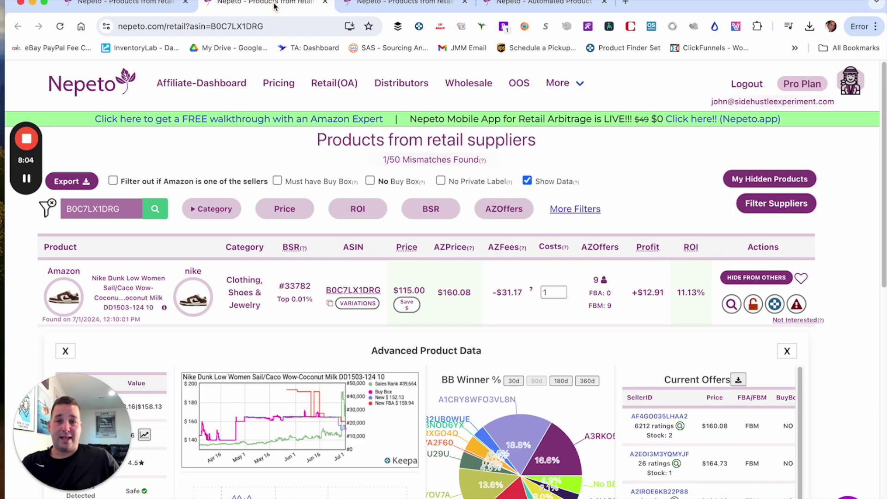
click(376, 6)
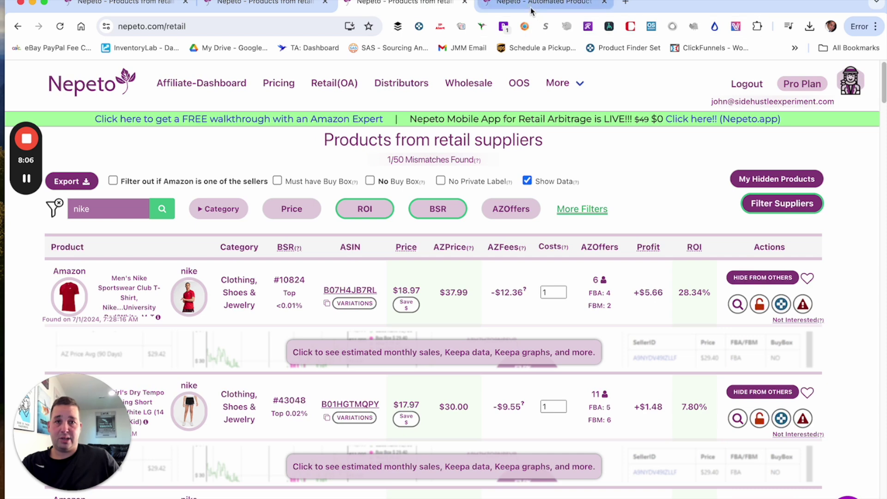
click(531, 9)
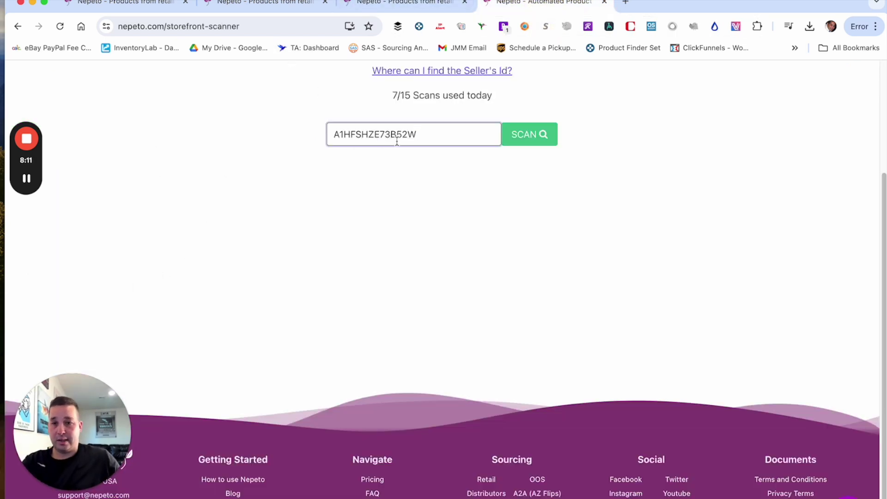
Step: Scan the entered seller's storefront and highlight Nike's 63.35% share in the Brands table
click(526, 137)
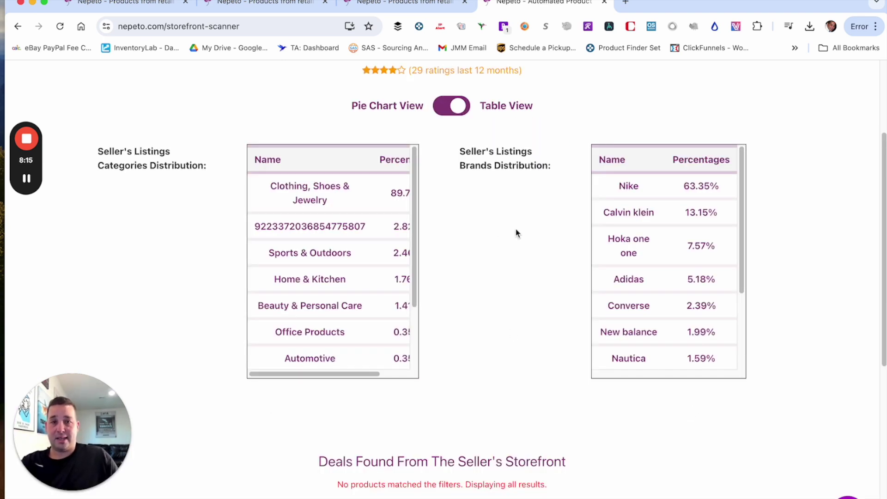
scroll(515, 285, down, 1)
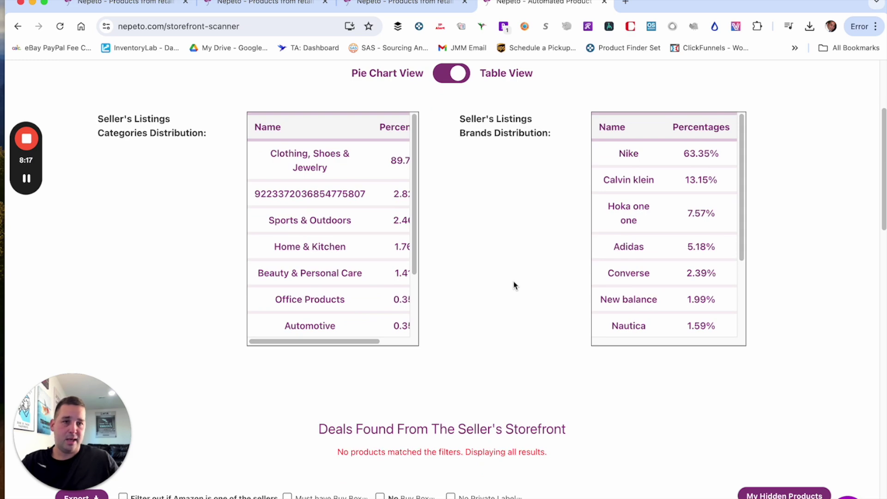
scroll(495, 227, up, 2)
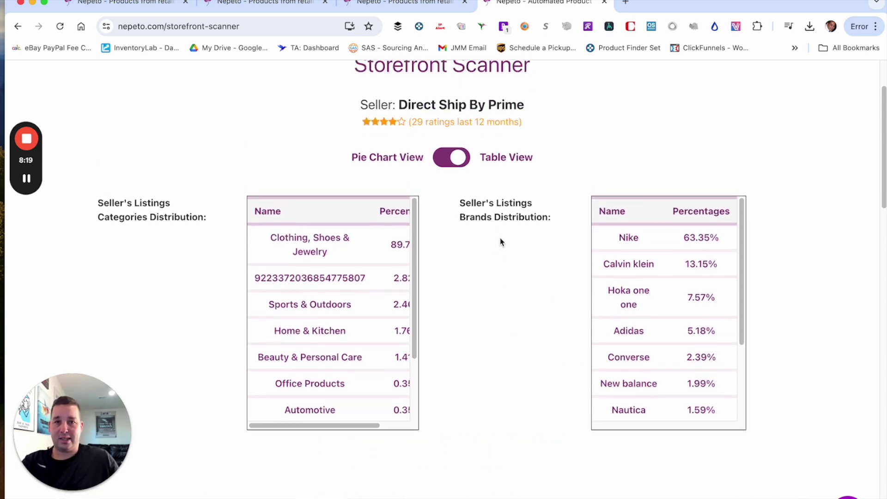
scroll(501, 242, down, 4)
scroll(462, 245, up, 6)
scroll(351, 269, down, 1)
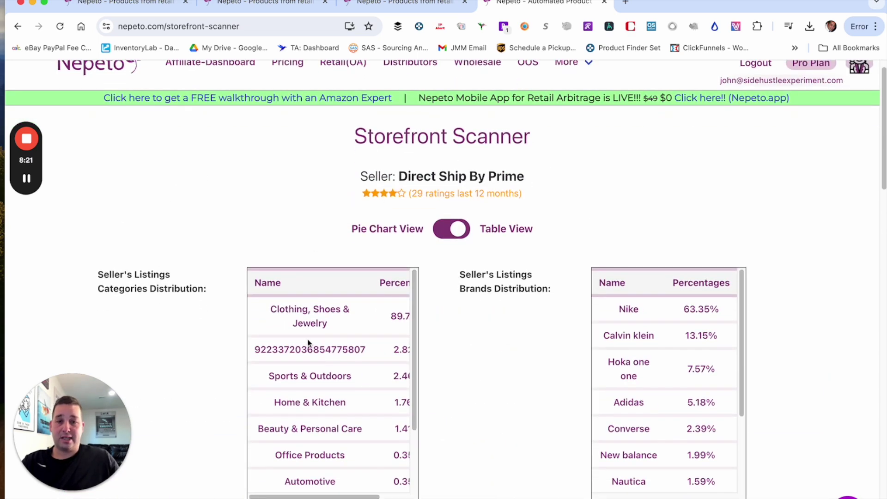
scroll(307, 342, down, 3)
scroll(346, 368, up, 3)
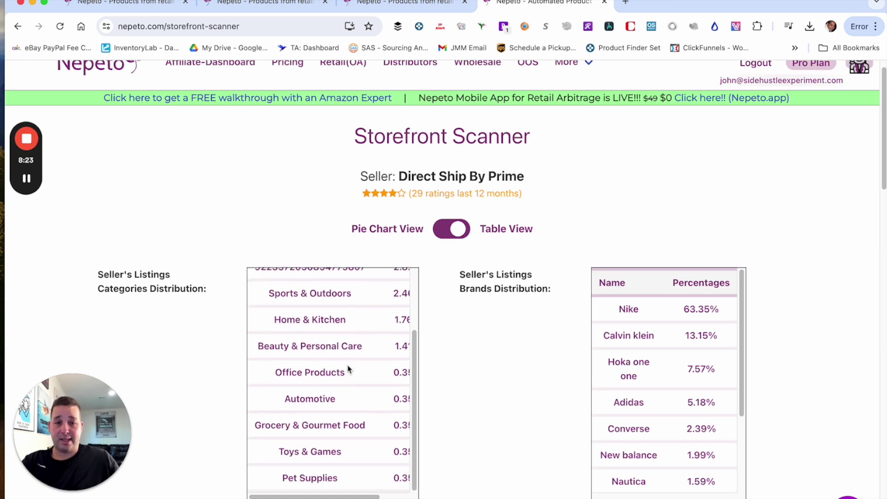
scroll(344, 451, right, 2)
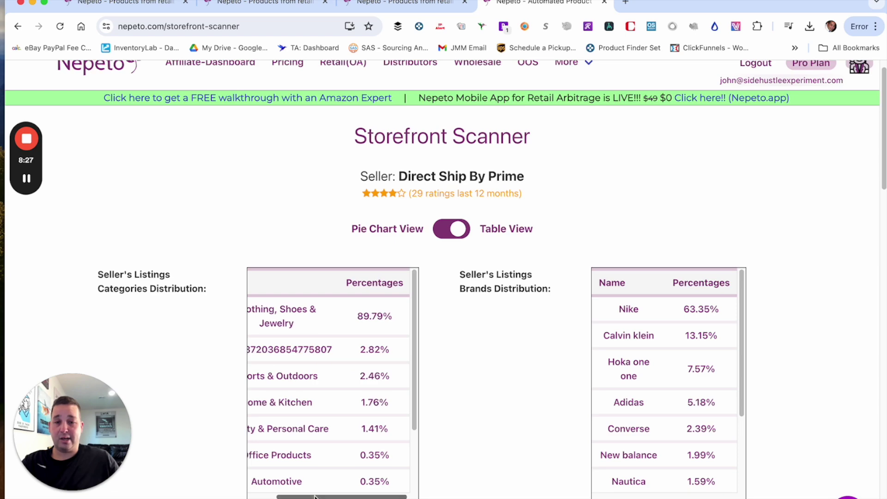
scroll(333, 484, left, 3)
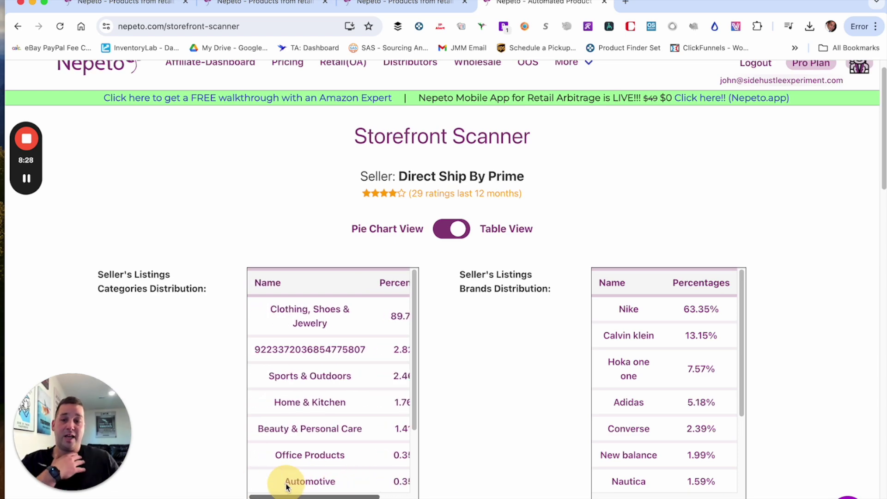
scroll(290, 488, right, 3)
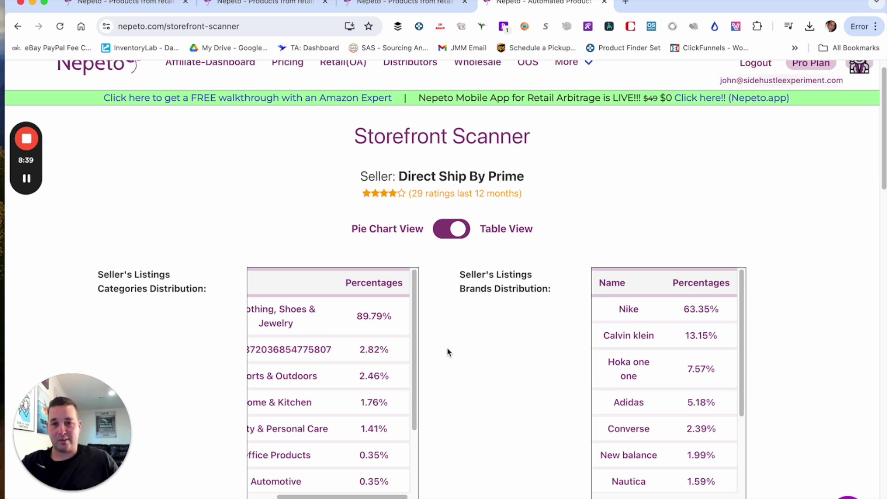
double_click(640, 309)
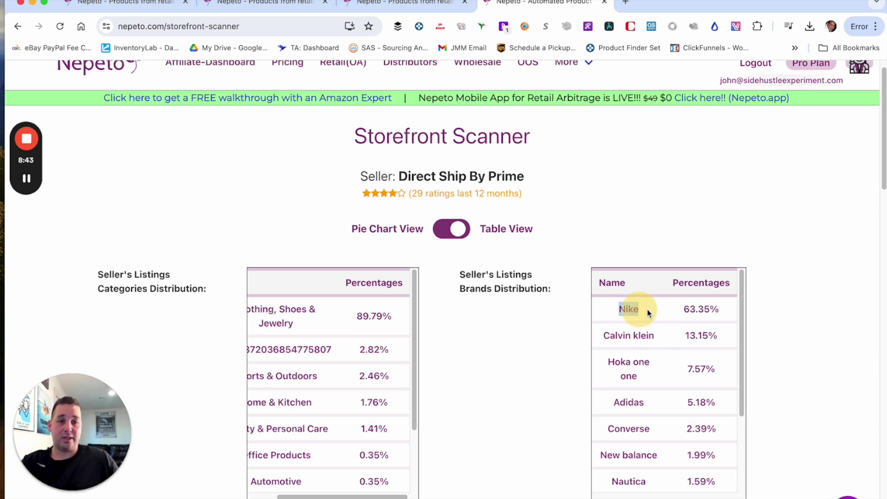
drag(682, 310, 704, 310)
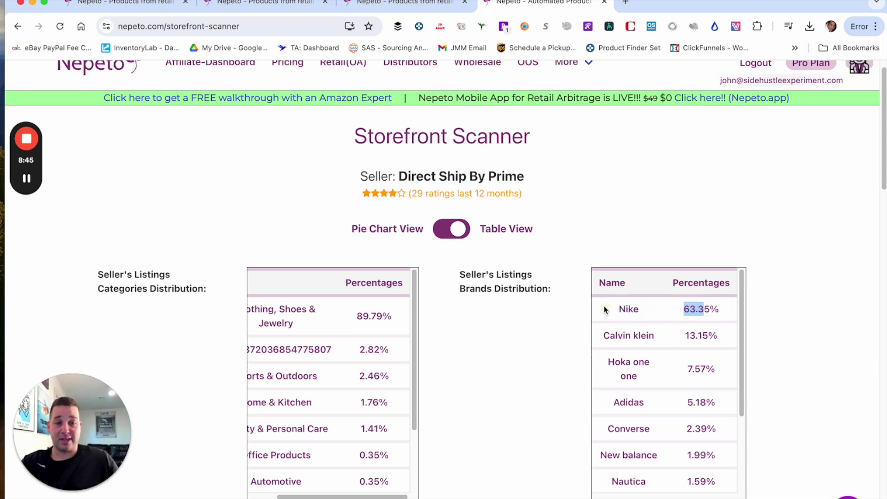
scroll(491, 333, down, 10)
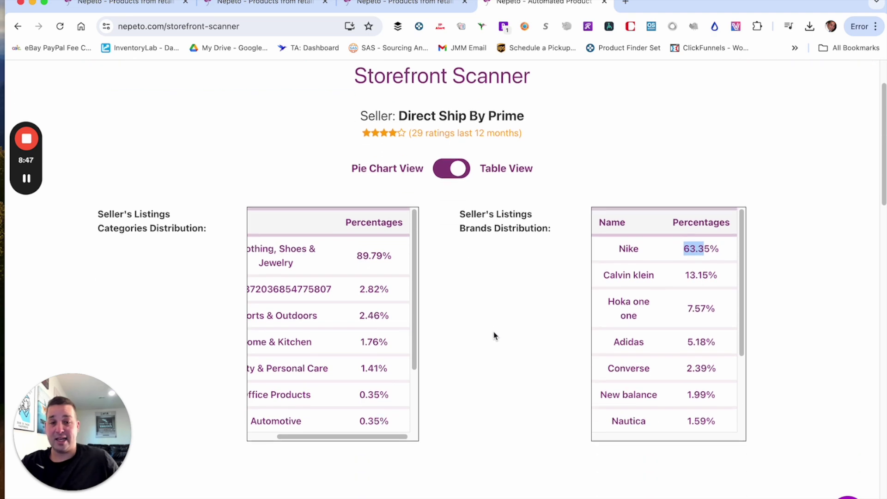
scroll(503, 339, down, 2)
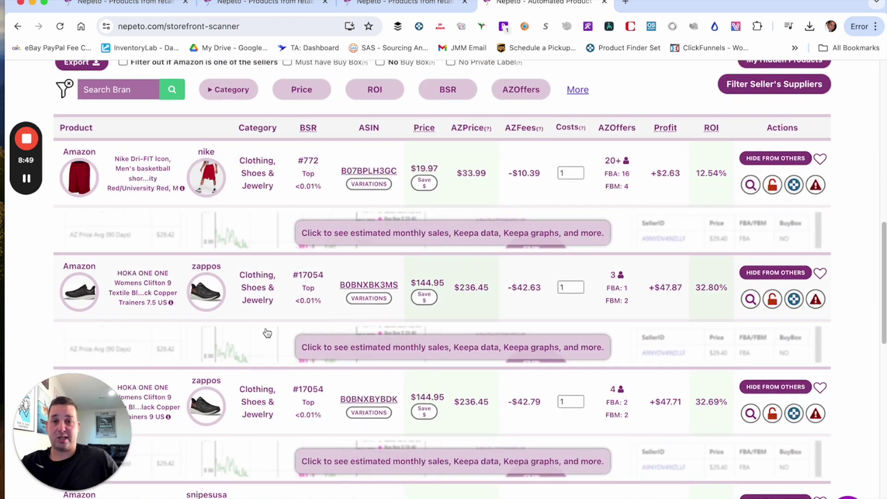
scroll(91, 180, down, 2)
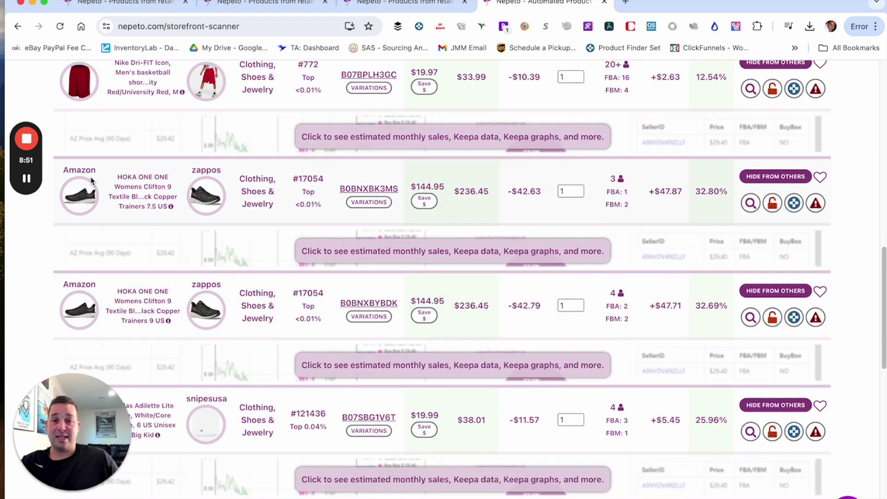
scroll(271, 316, down, 2)
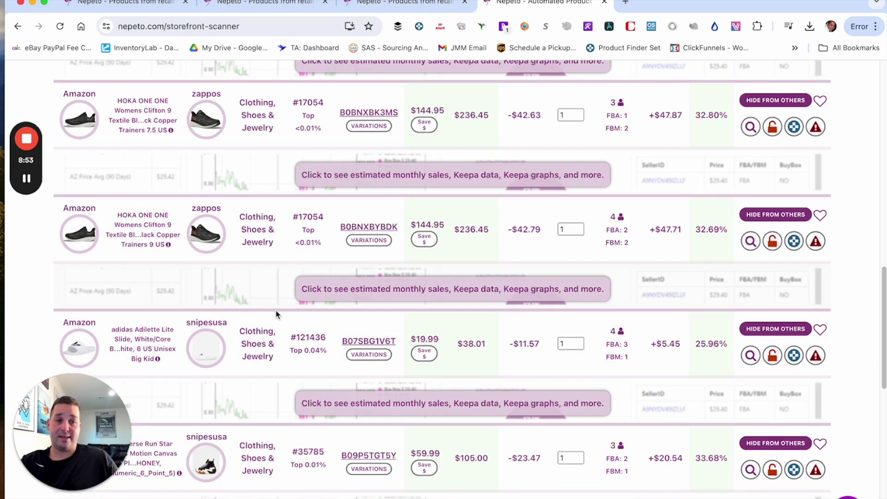
scroll(282, 317, down, 6)
scroll(287, 309, down, 6)
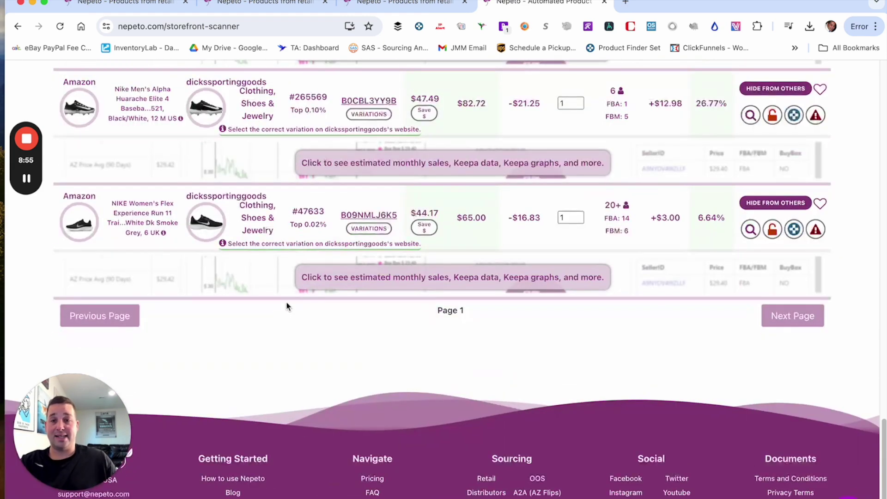
scroll(286, 306, up, 2)
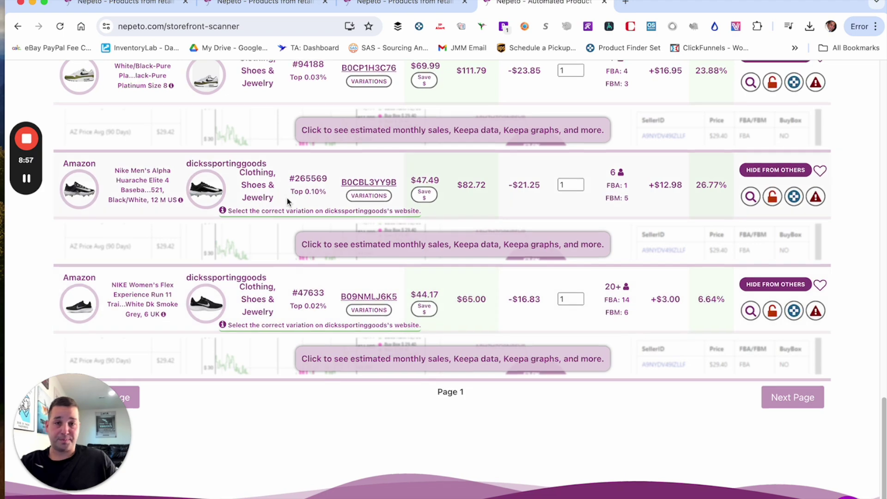
scroll(287, 198, up, 13)
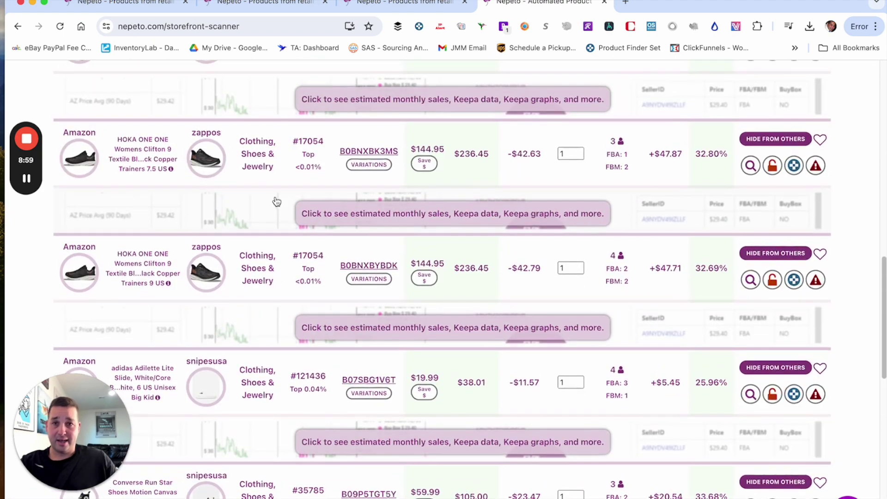
scroll(279, 199, up, 4)
scroll(277, 205, down, 3)
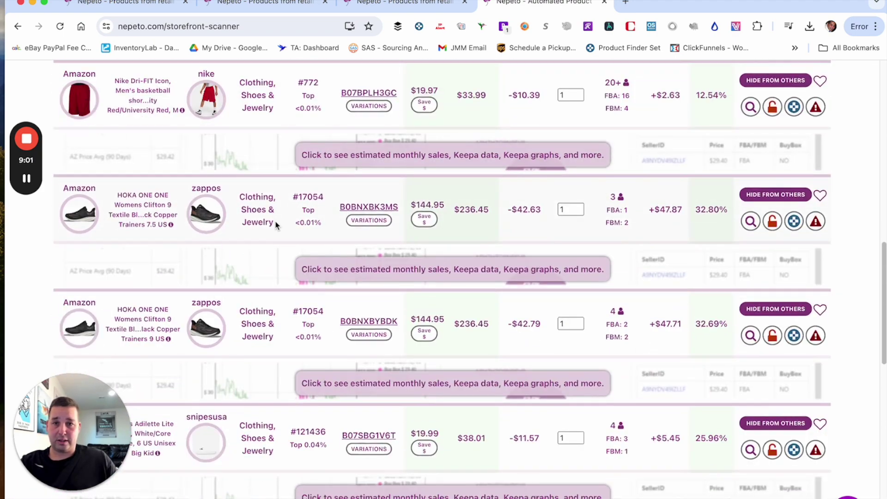
scroll(269, 314, down, 5)
scroll(270, 342, down, 10)
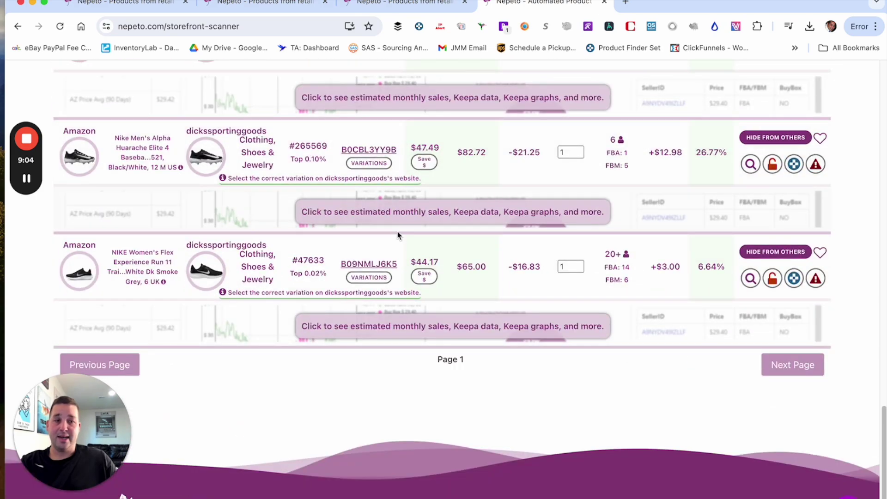
scroll(396, 234, up, 8)
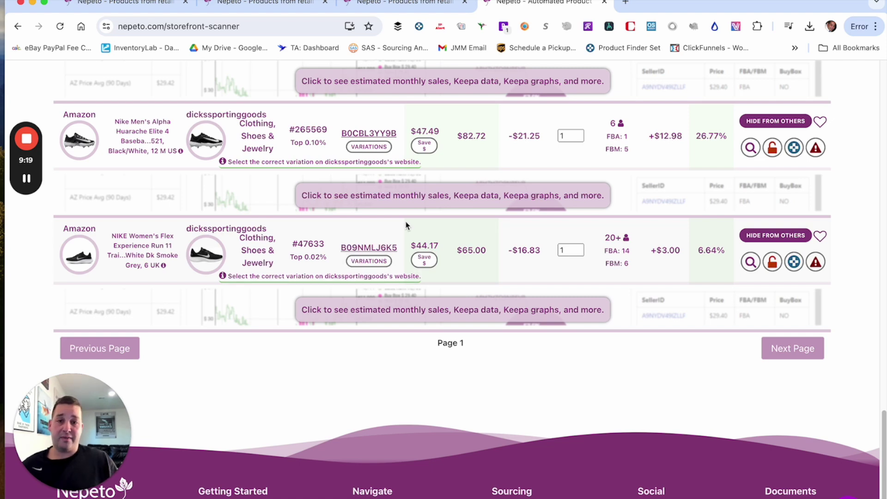
scroll(532, 226, up, 1)
scroll(522, 225, up, 10)
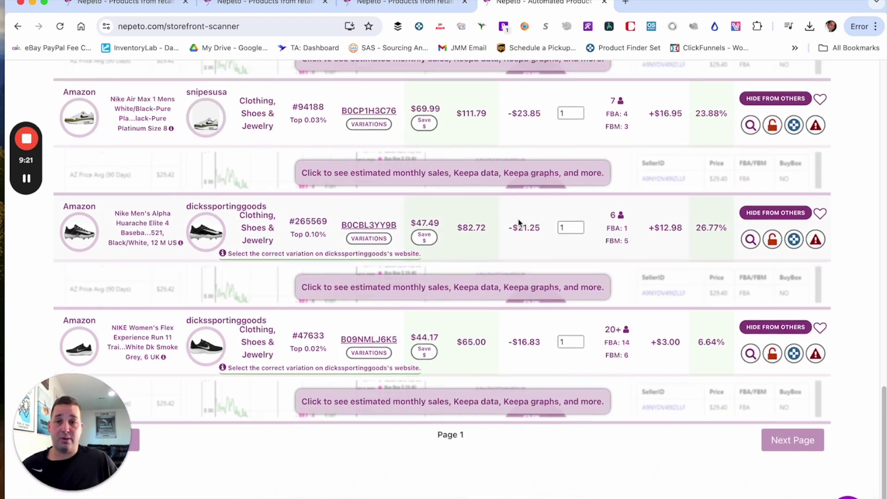
scroll(436, 312, up, 4)
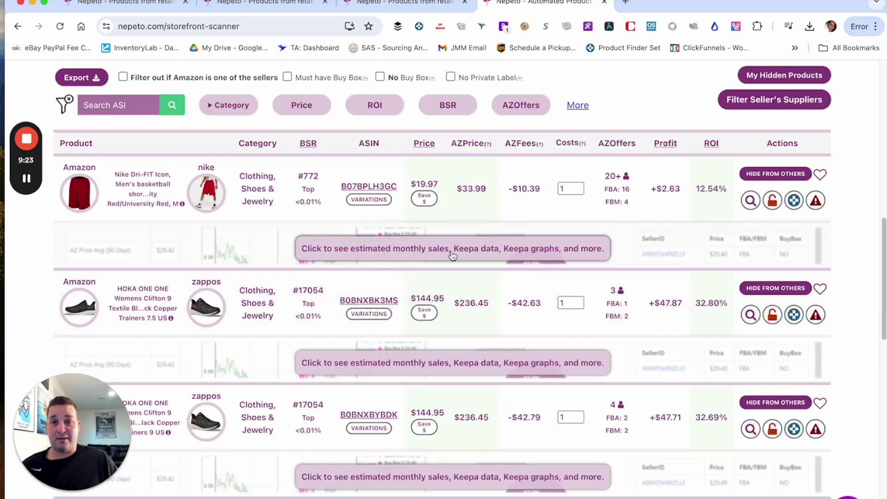
scroll(457, 262, down, 1)
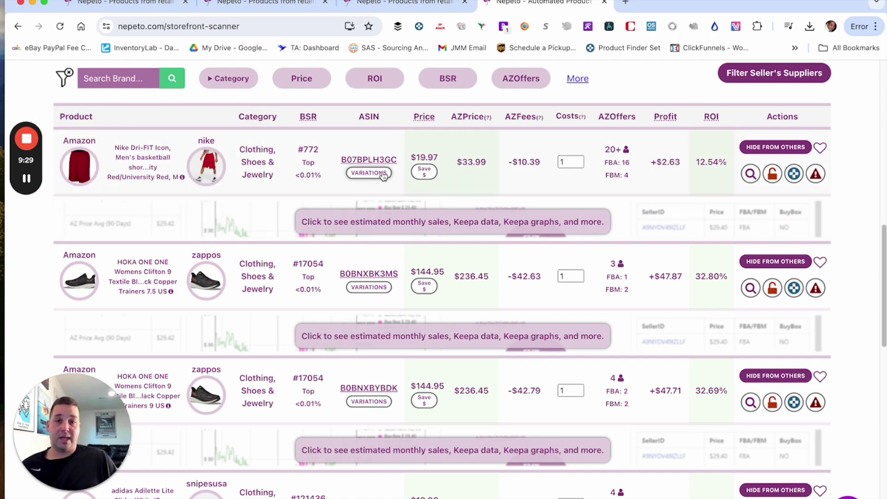
scroll(336, 331, down, 5)
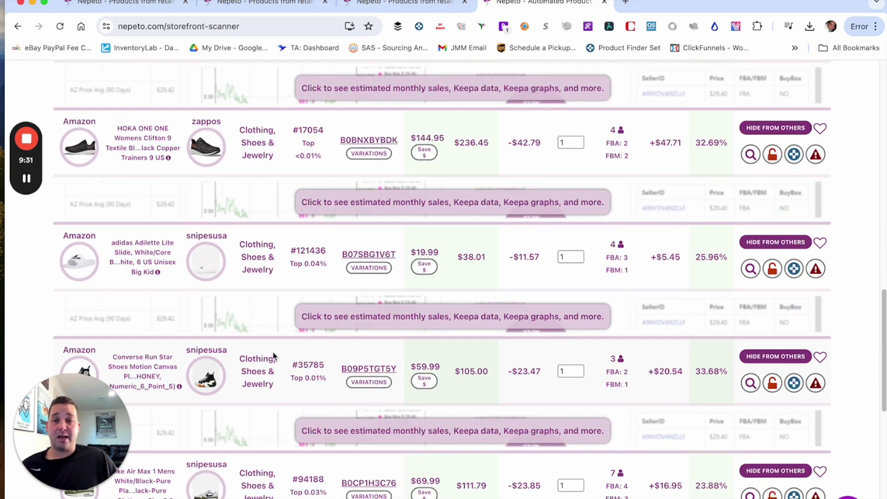
scroll(335, 333, down, 3)
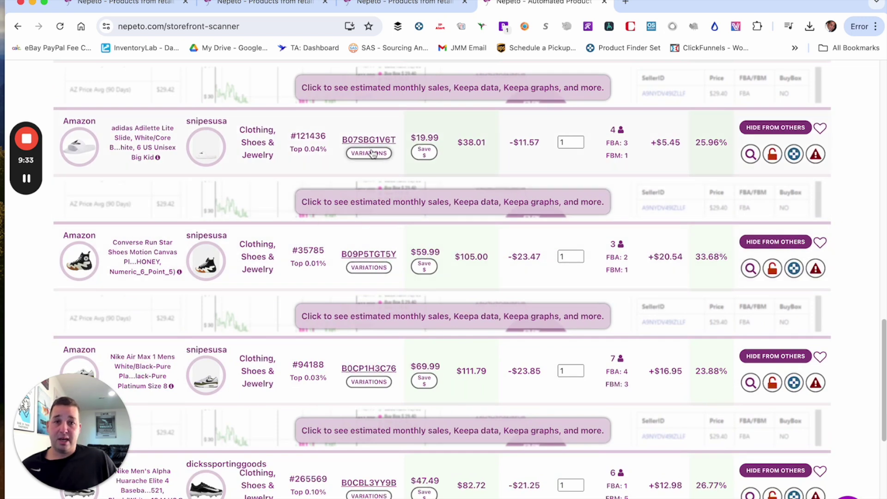
scroll(378, 162, up, 15)
Step: List the Nike Dri-FIT shorts' variations and mark the current University Red, Medium variation
click(373, 227)
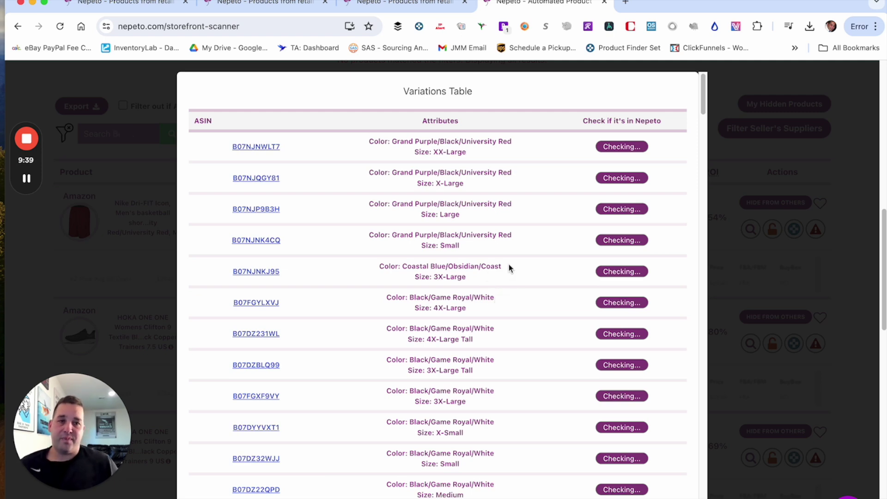
scroll(558, 281, down, 5)
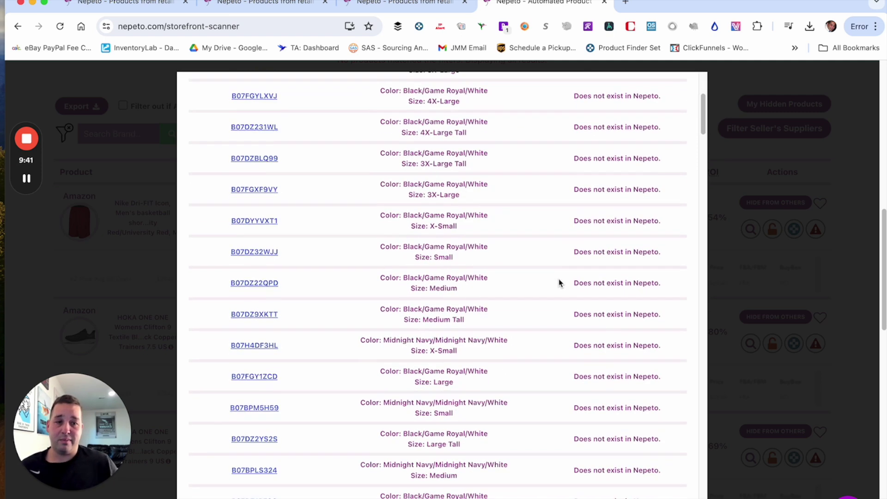
scroll(559, 283, down, 20)
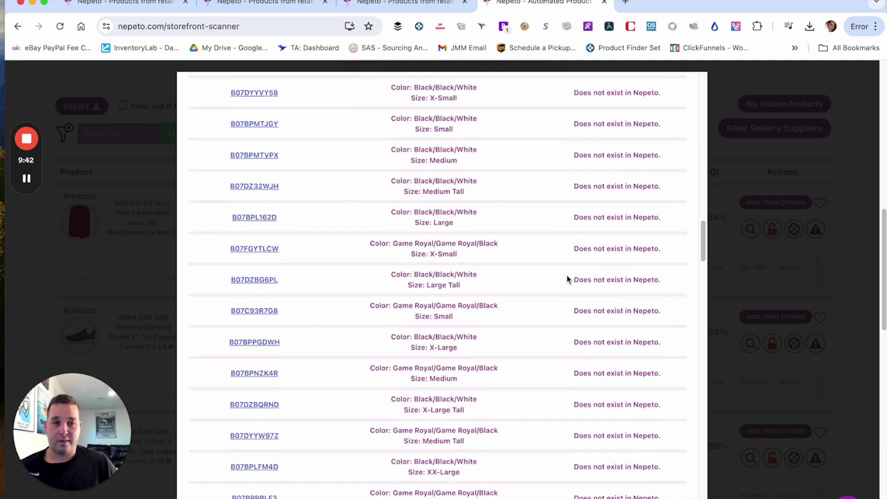
scroll(569, 278, down, 20)
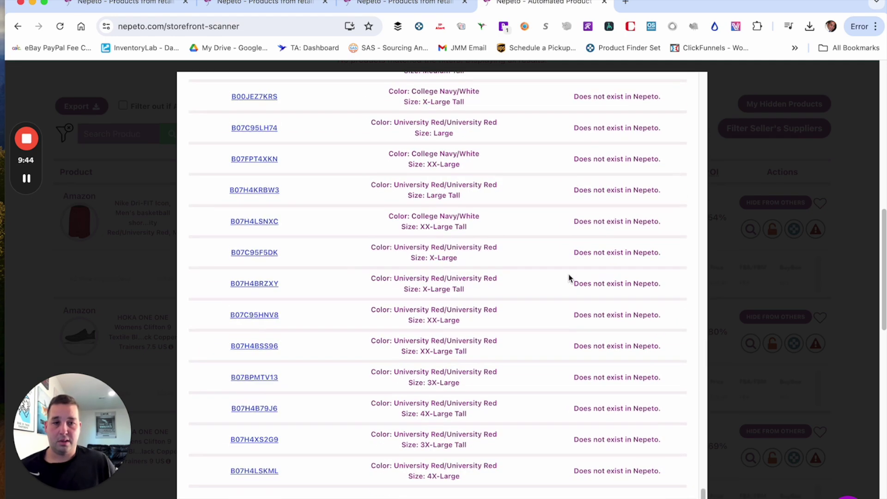
scroll(568, 277, down, 5)
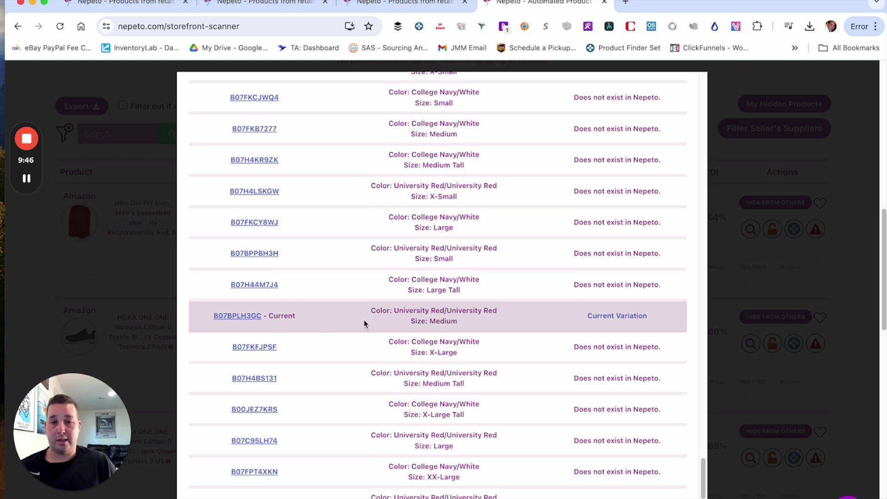
drag(431, 311, 279, 331)
Step: Close the Variations Table to return to the storefront results
click(832, 184)
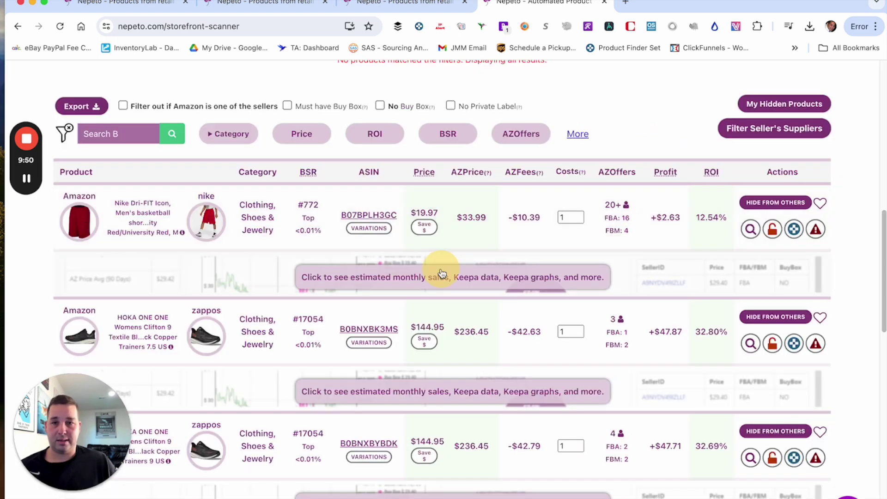
scroll(422, 325, down, 9)
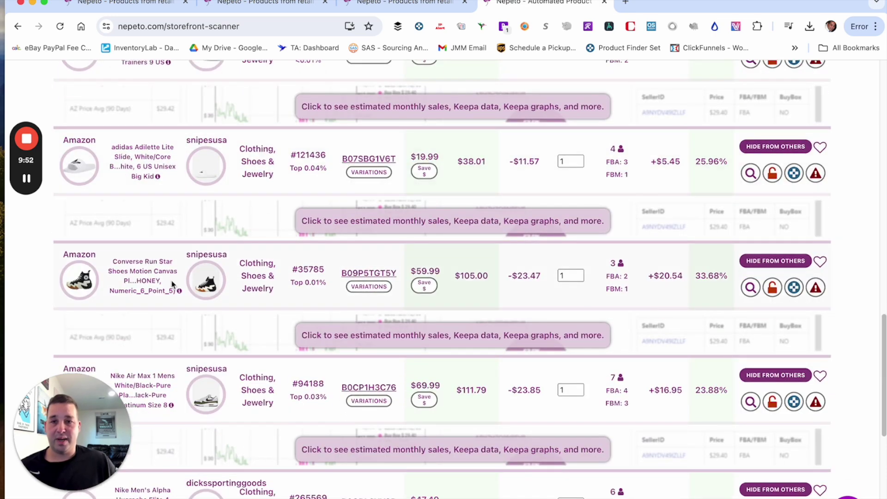
scroll(171, 281, up, 5)
mouse_move(204, 268)
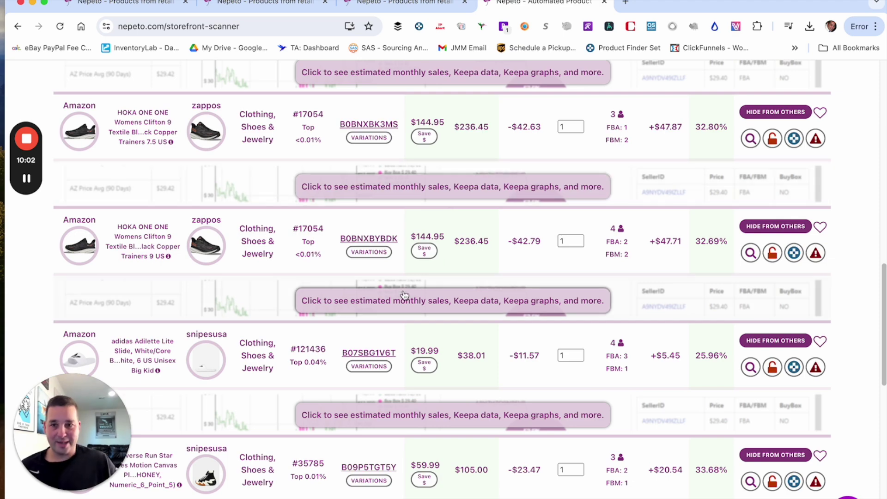
Step: Scroll through the storefront deals list and back up to Deals Found
scroll(469, 317, down, 10)
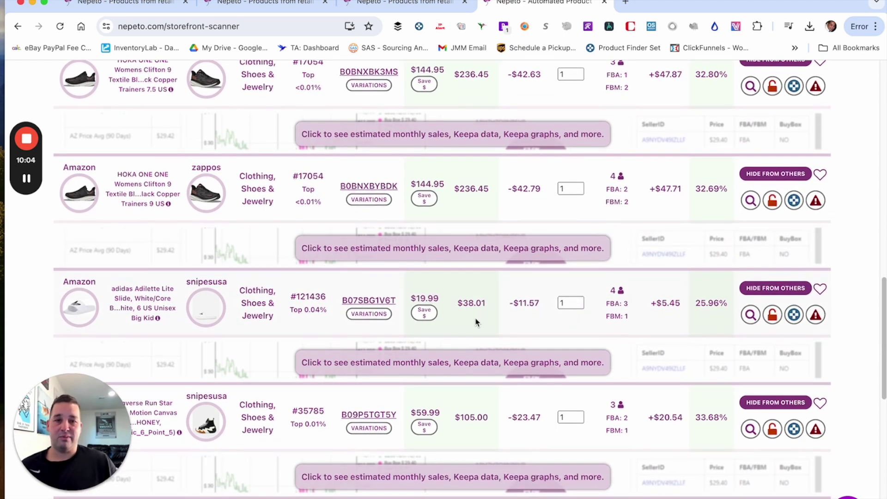
scroll(476, 322, up, 20)
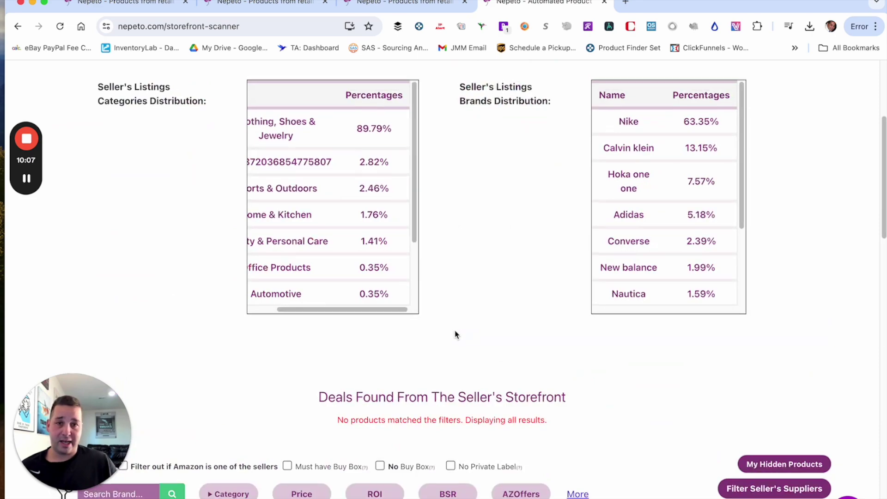
scroll(447, 328, down, 15)
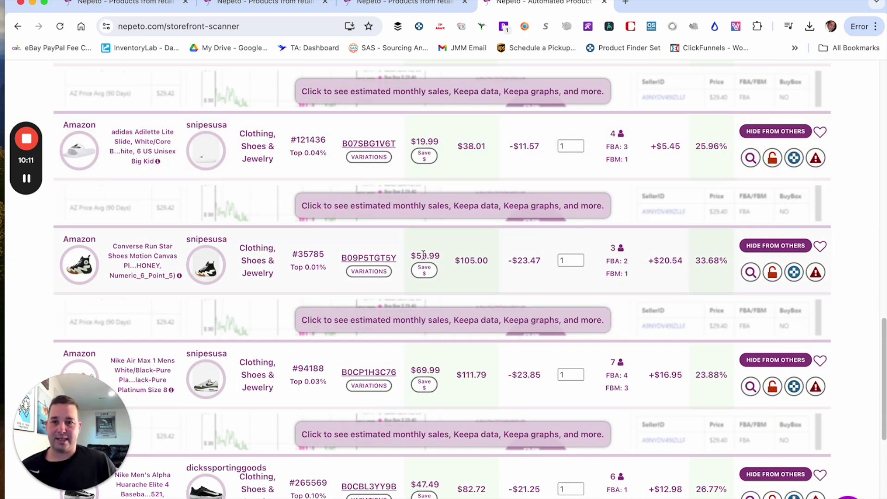
scroll(393, 260, down, 1)
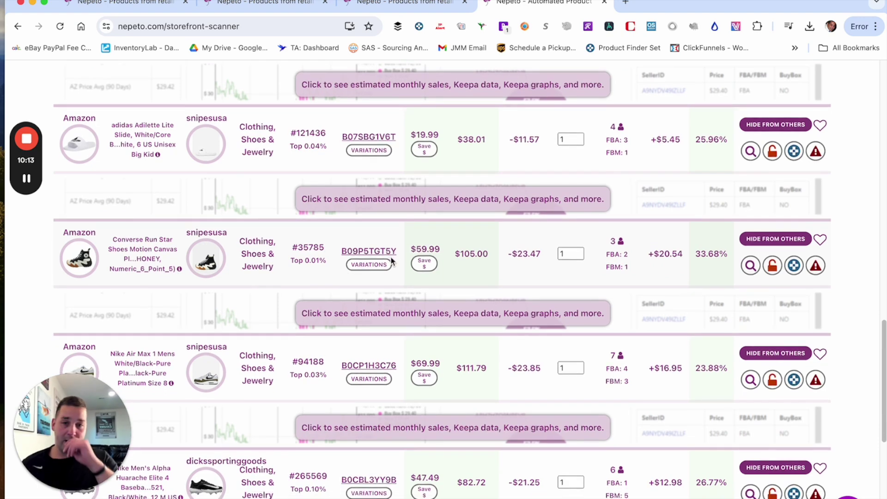
scroll(392, 262, down, 2)
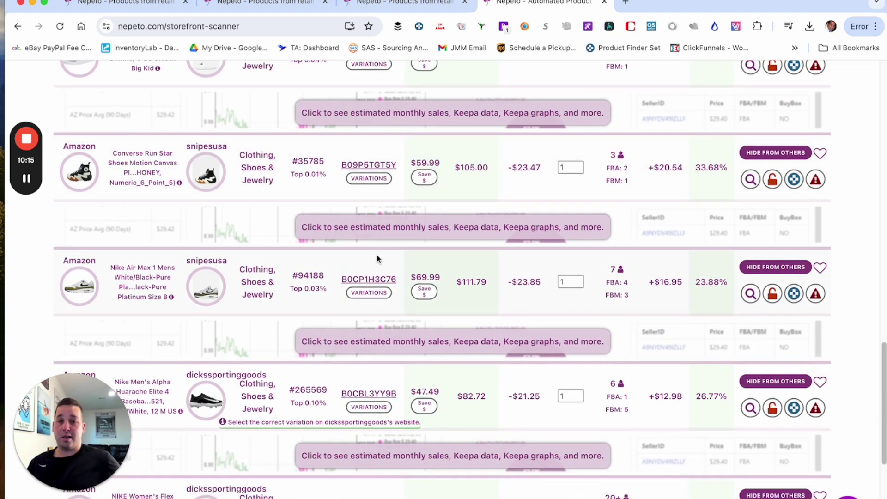
scroll(337, 305, up, 7)
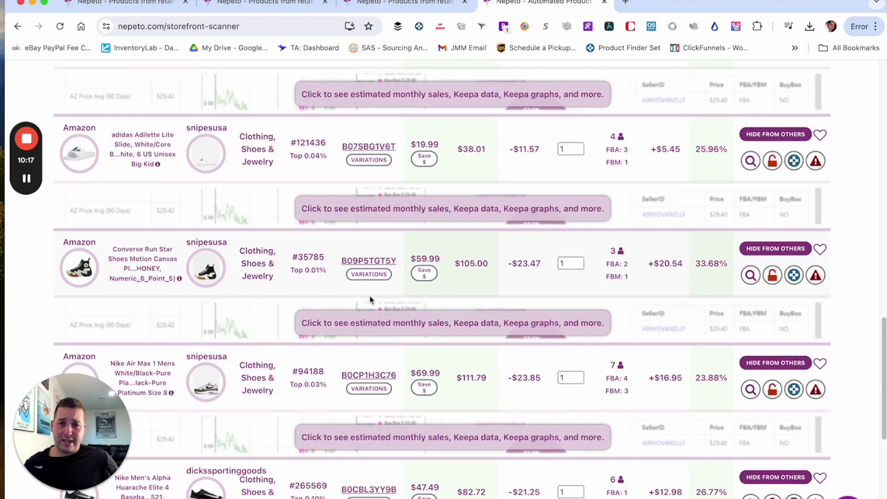
scroll(370, 304, down, 1)
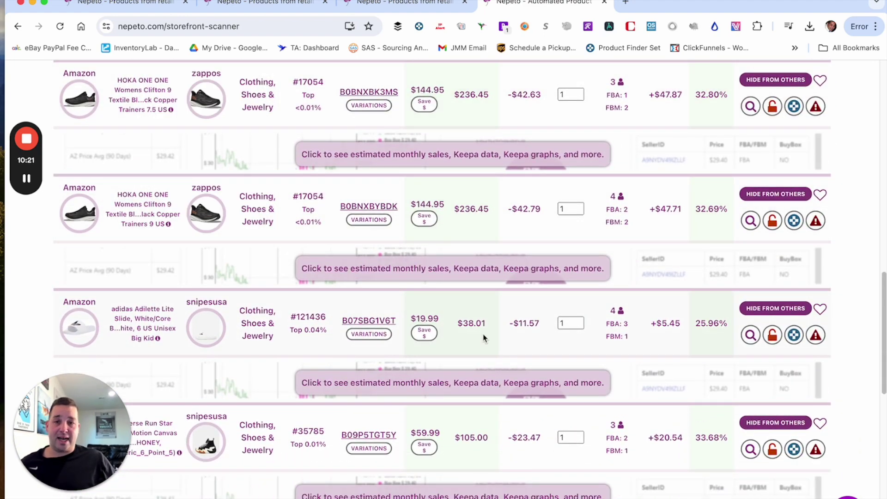
scroll(484, 329, down, 1)
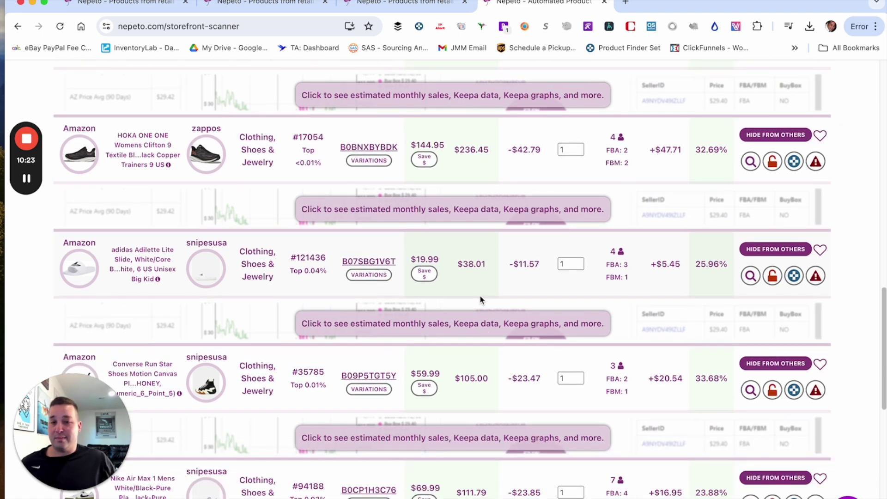
scroll(480, 300, down, 2)
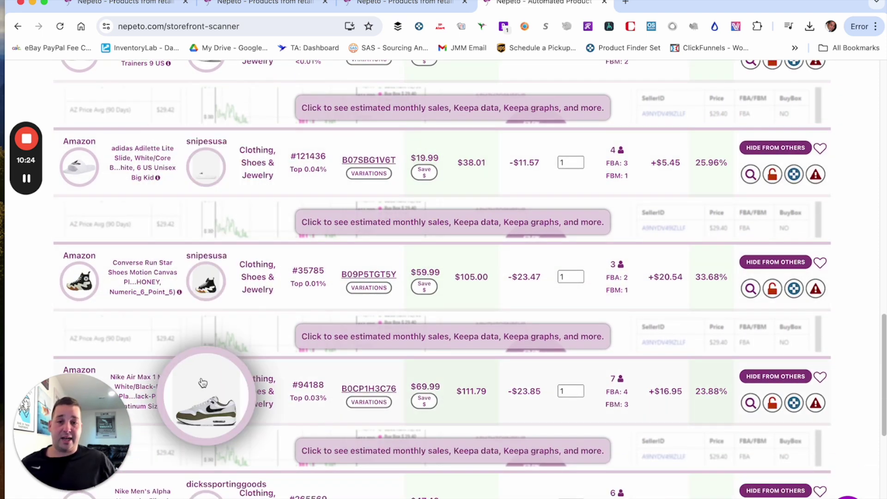
scroll(204, 383, down, 2)
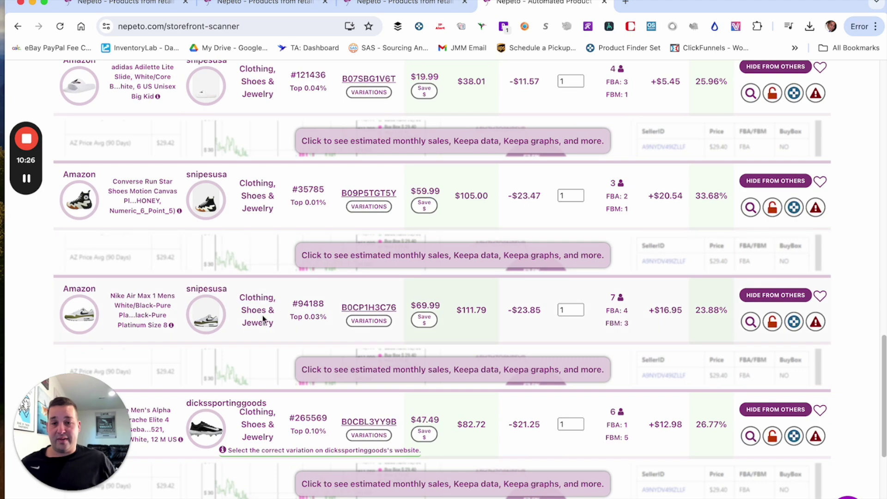
scroll(262, 315, down, 2)
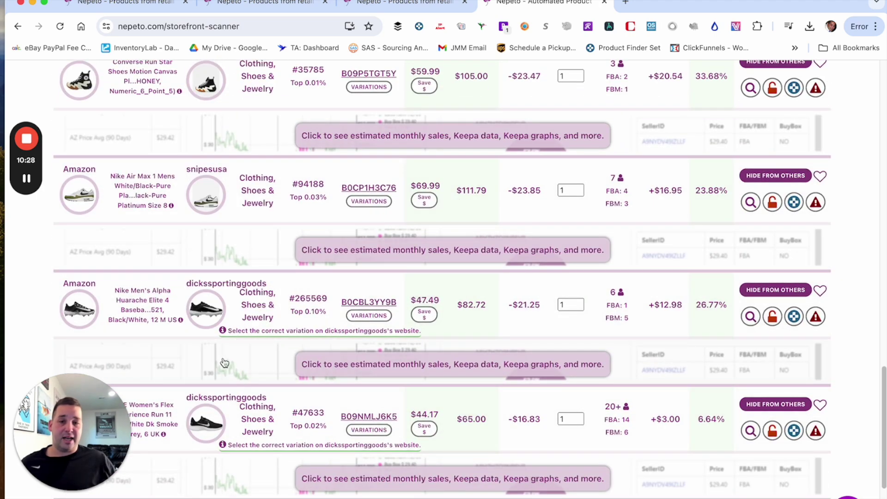
scroll(224, 363, down, 2)
scroll(176, 298, up, 3)
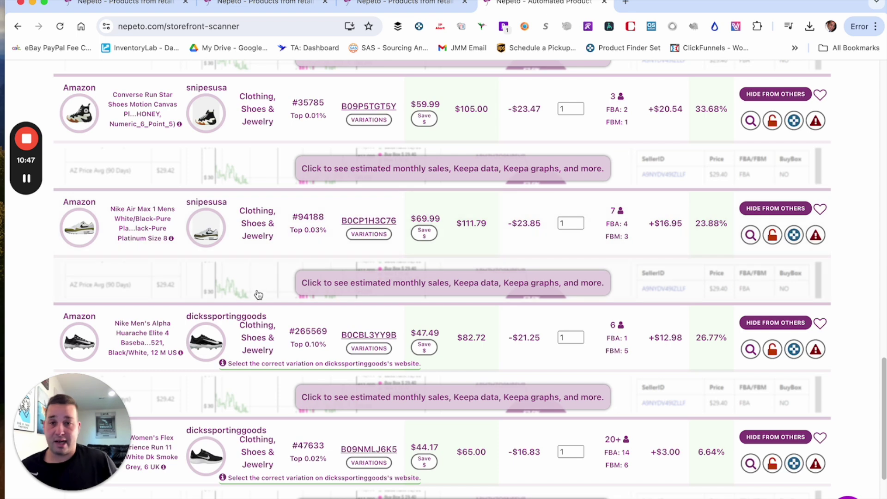
scroll(253, 297, down, 2)
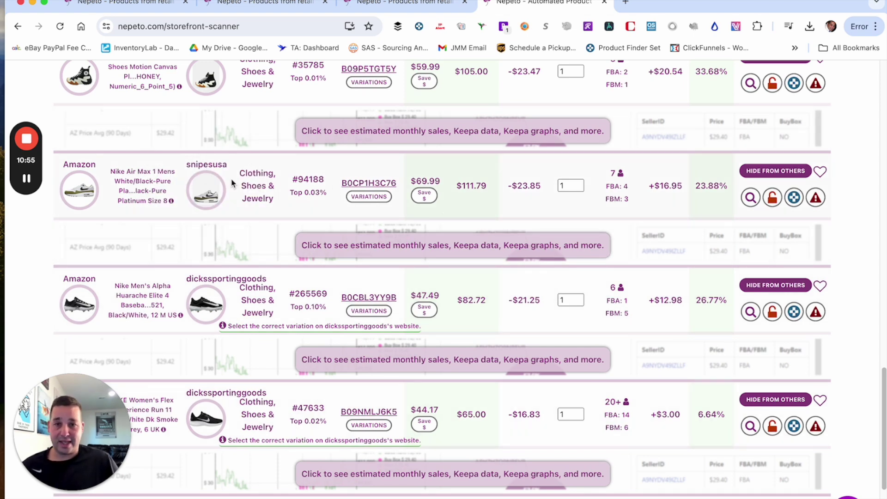
scroll(380, 234, up, 15)
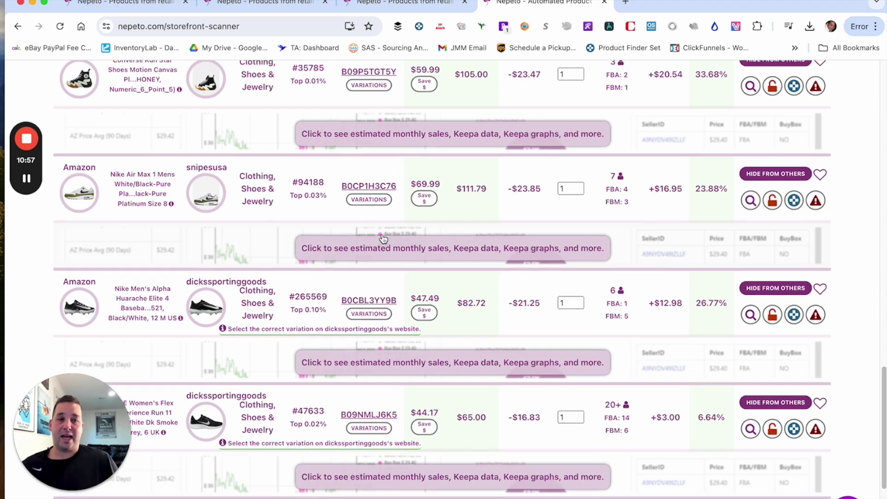
scroll(411, 264, up, 5)
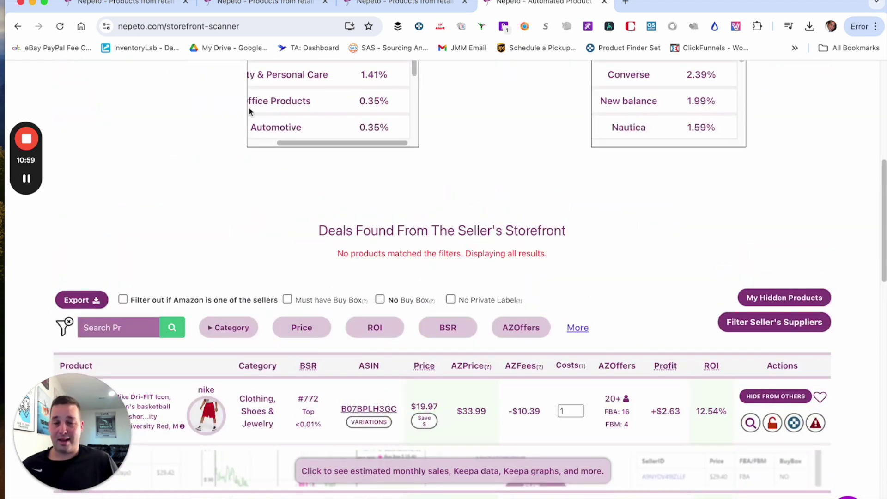
Step: Return from the nike retail results tab to the Nepeto home dashboard
click(221, 4)
click(118, 4)
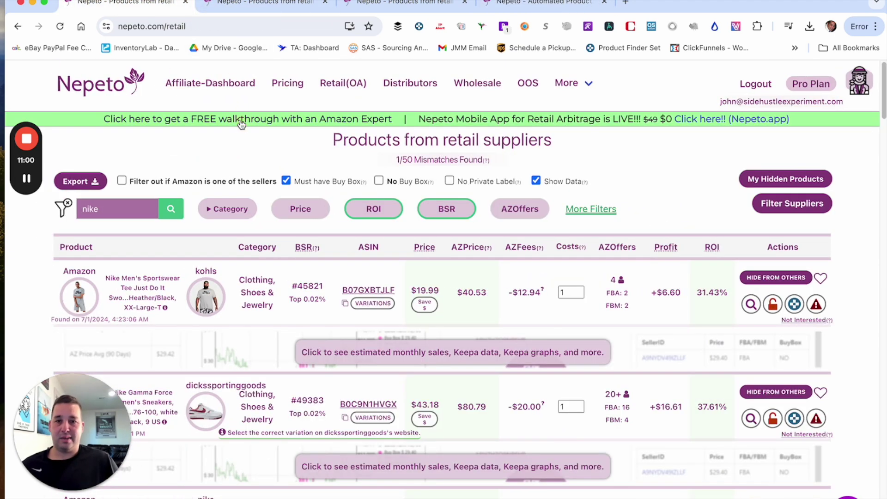
click(102, 89)
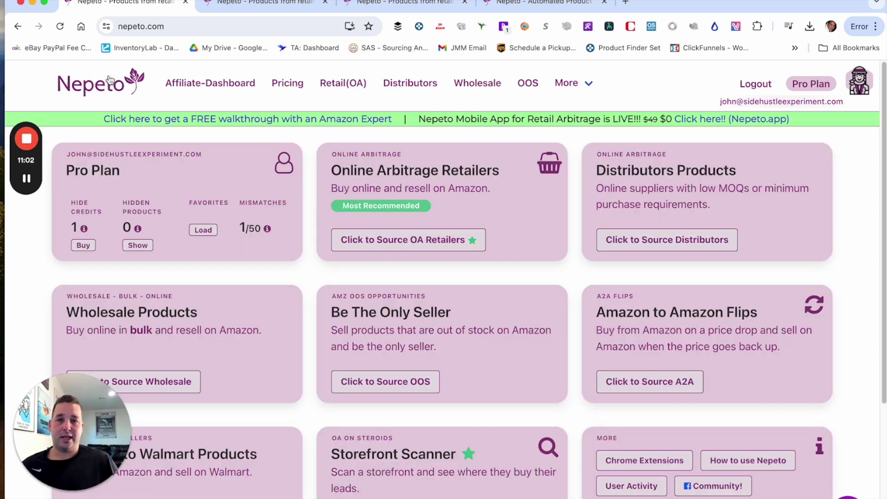
scroll(457, 236, down, 2)
scroll(437, 281, down, 3)
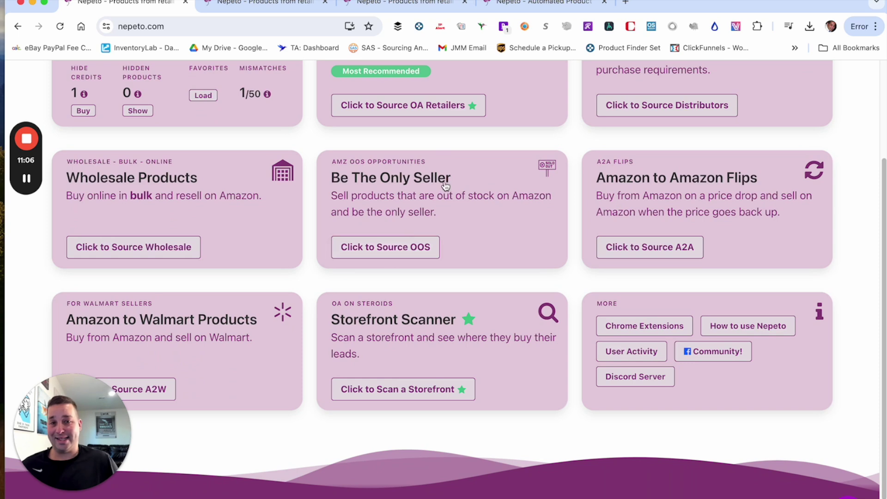
Step: Open 'Click to Source OOS' and browse the out-of-stock products with their Keepa graphs
click(385, 254)
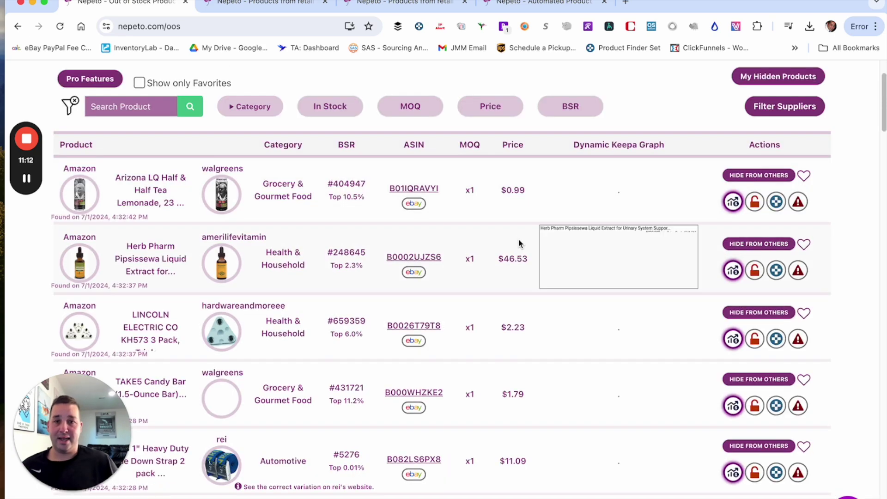
scroll(372, 276, down, 5)
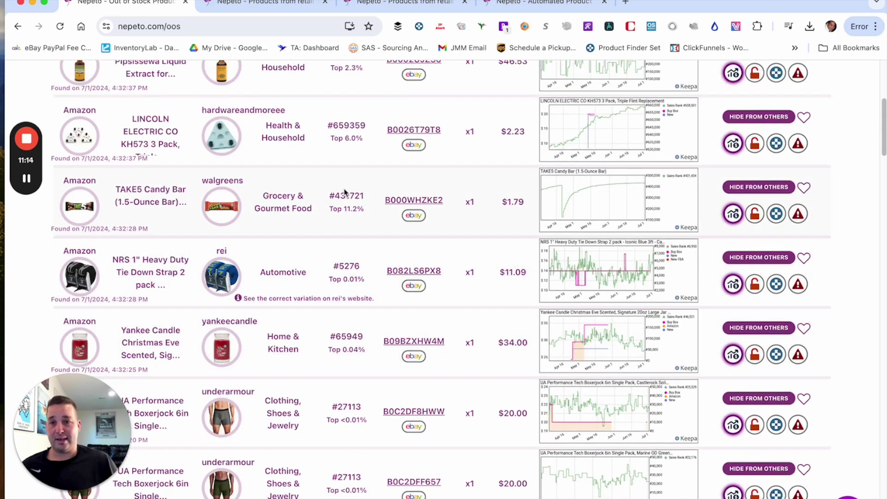
scroll(354, 275, down, 12)
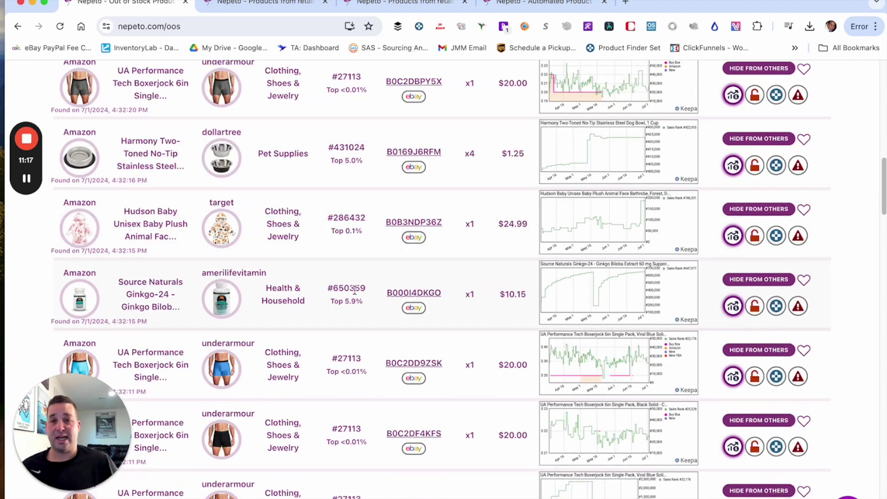
scroll(545, 185, up, 1)
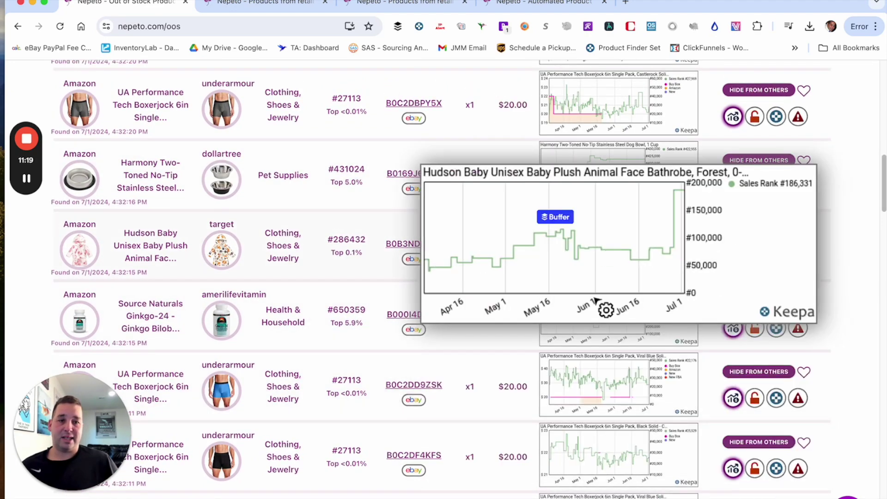
mouse_move(599, 257)
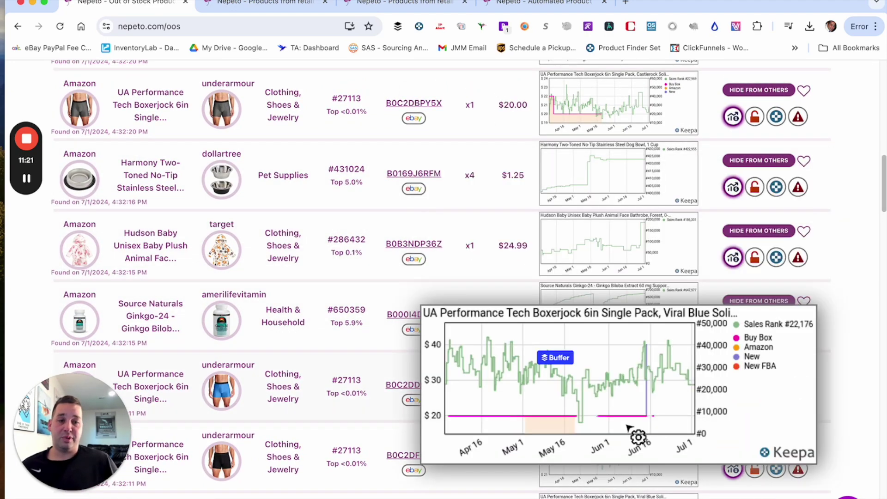
scroll(635, 416, down, 8)
scroll(489, 347, down, 12)
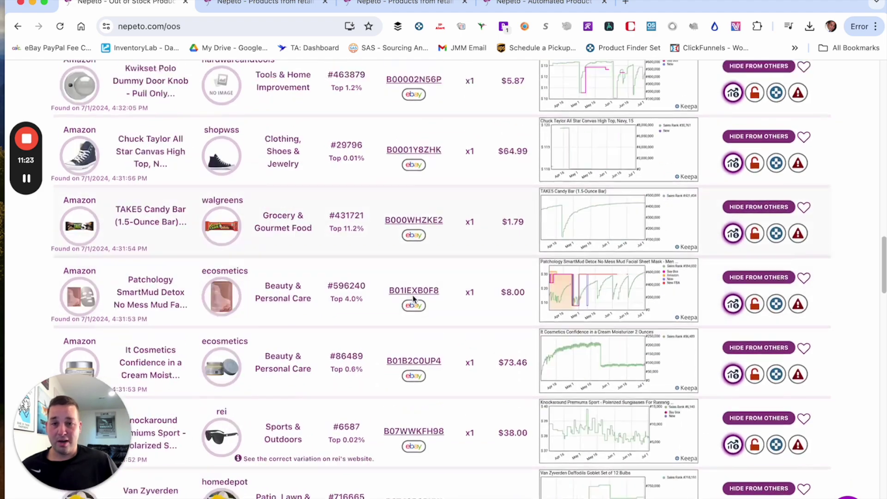
scroll(414, 300, up, 9)
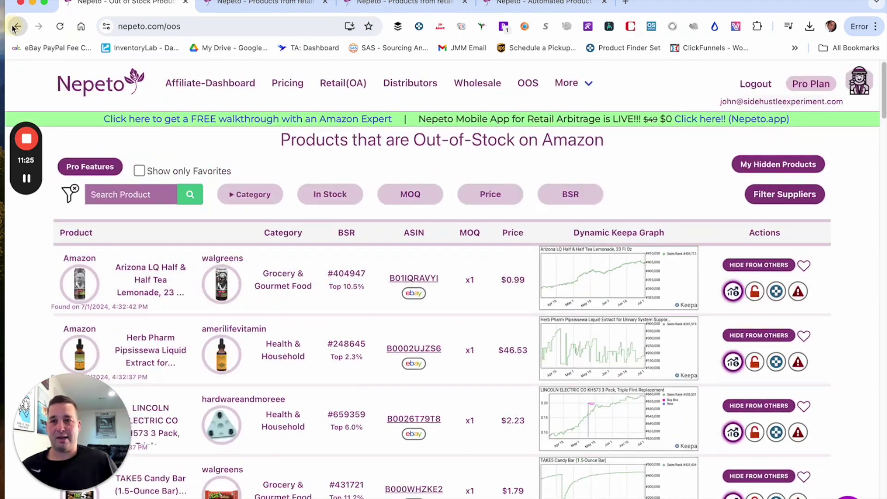
click(17, 26)
Step: Open the OA Retailers results and filter the suppliers to nike only
scroll(478, 200, up, 3)
click(422, 239)
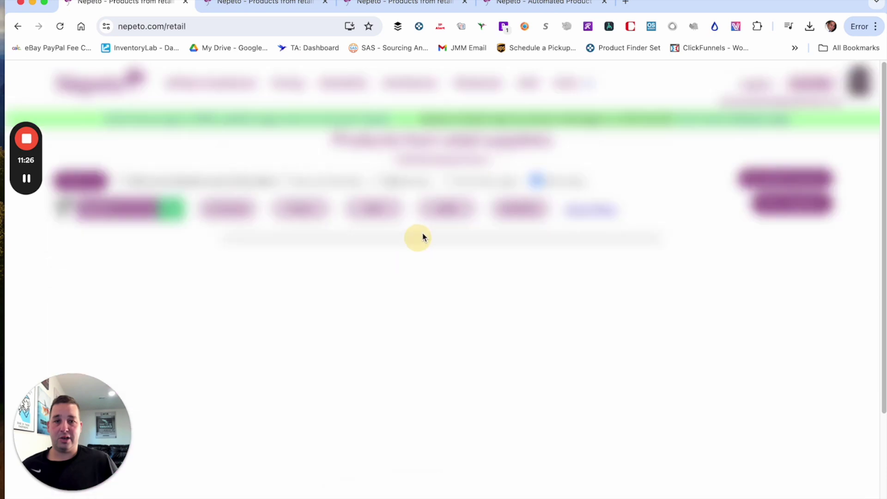
click(774, 205)
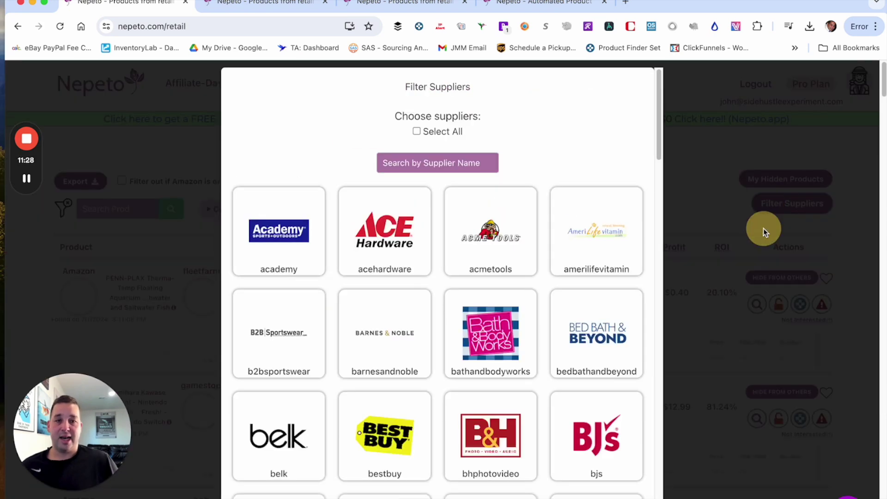
scroll(515, 323, down, 15)
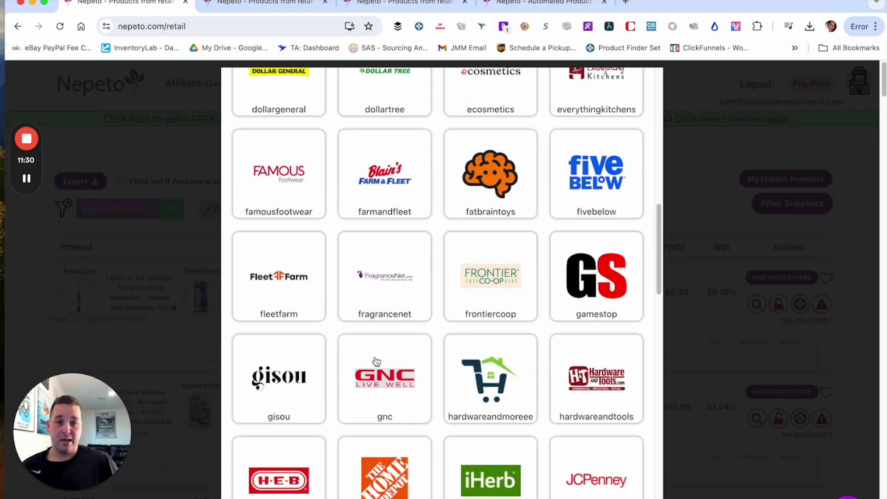
scroll(363, 327, down, 4)
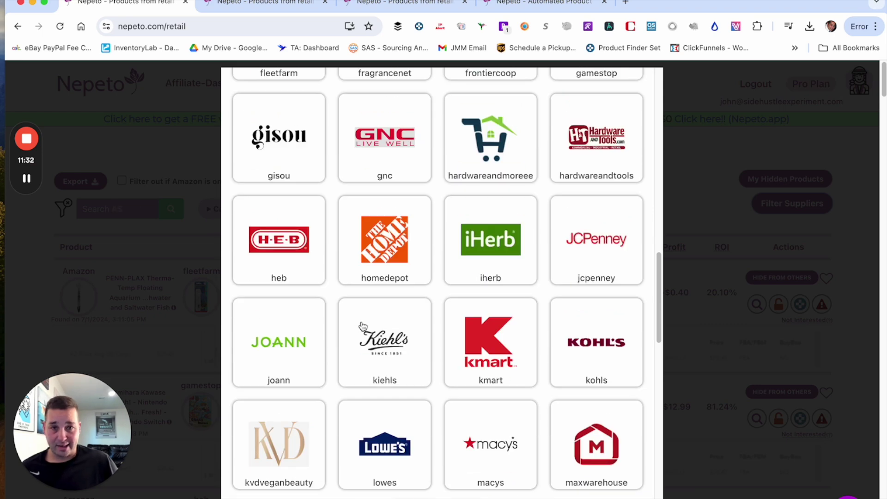
scroll(370, 328, down, 10)
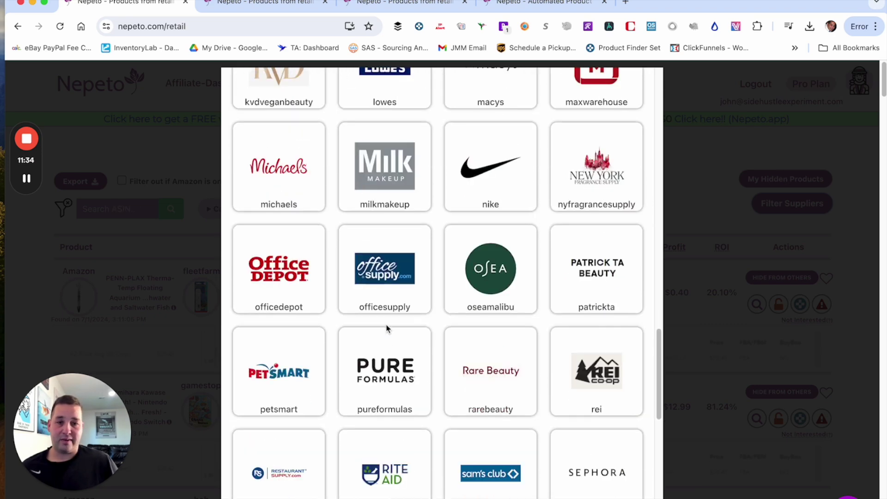
click(492, 189)
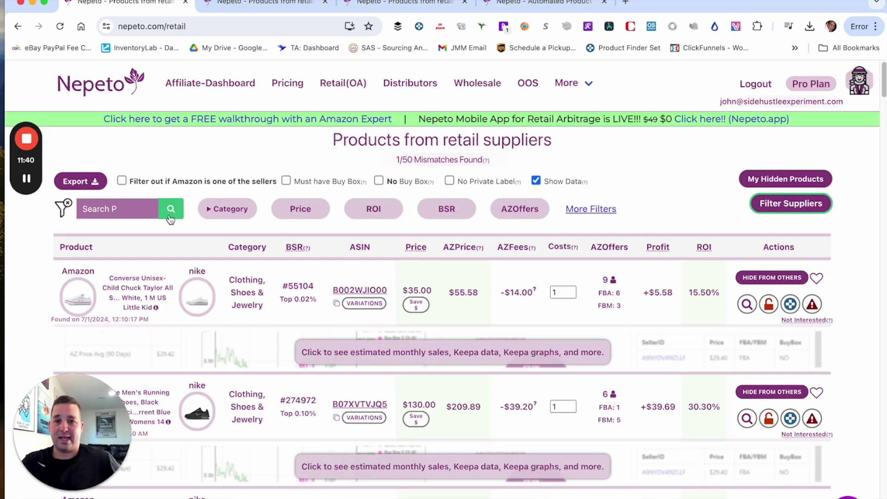
Step: Sort by profit descending, topped by Nike Air Force 1 '07 at +$79.41 profit
scroll(570, 304, down, 1)
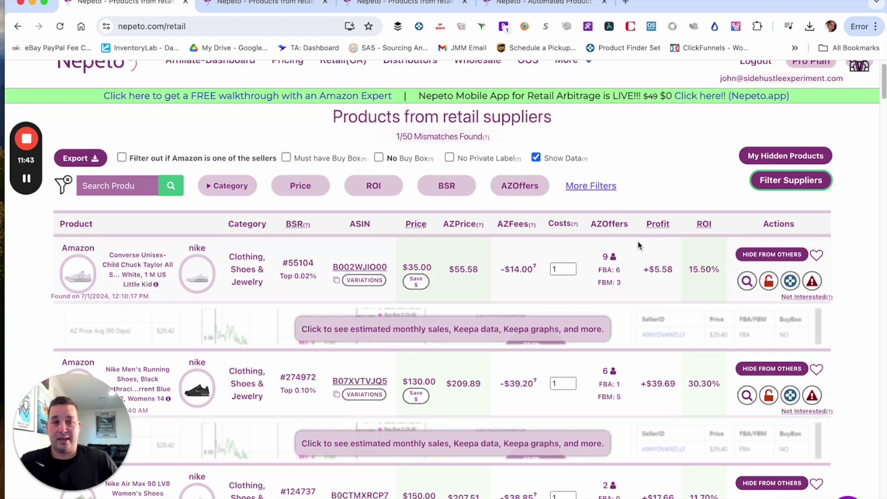
click(660, 225)
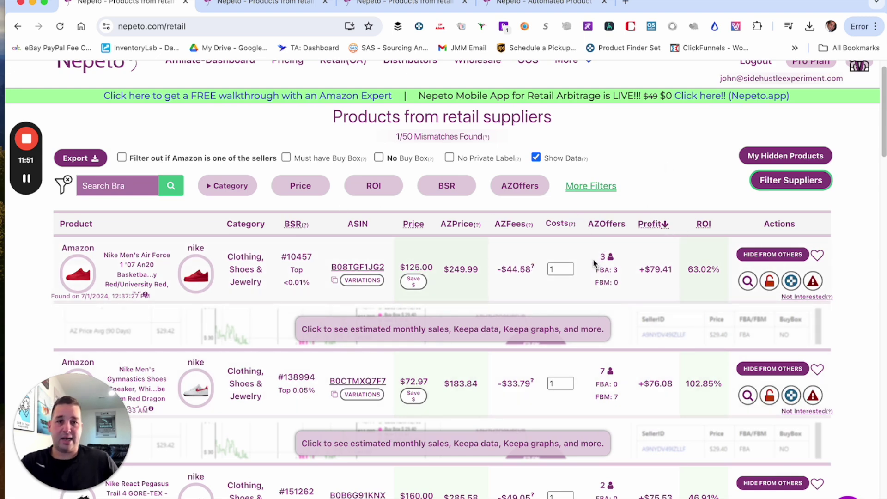
scroll(653, 212, down, 1)
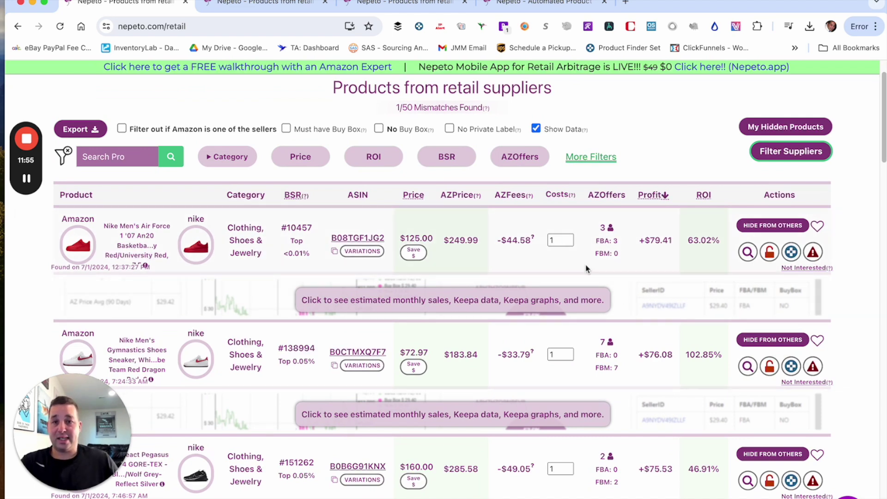
mouse_move(200, 239)
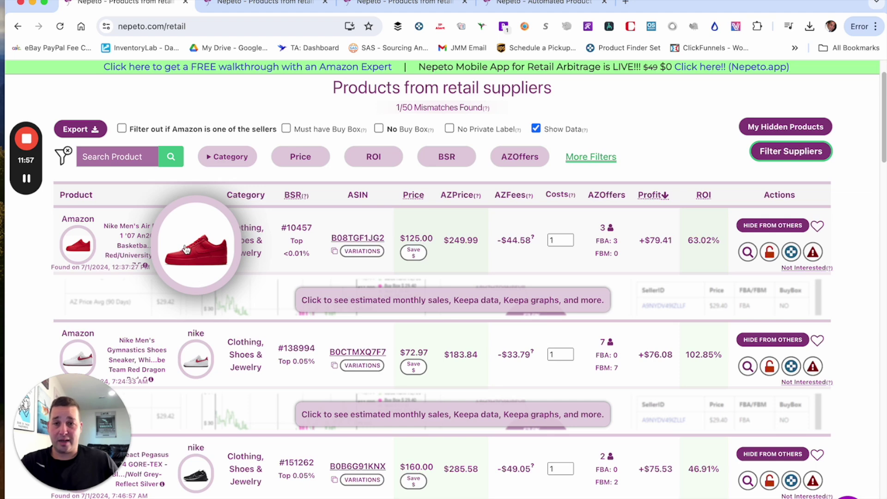
mouse_move(83, 248)
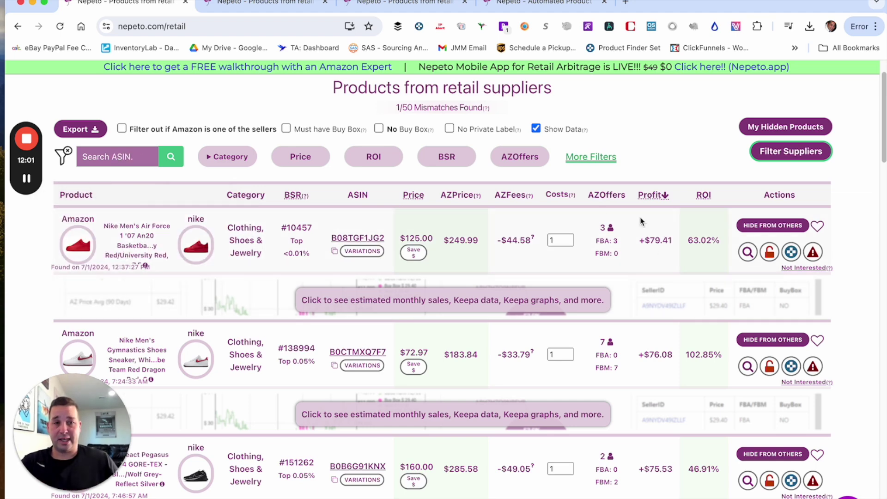
scroll(601, 343, down, 4)
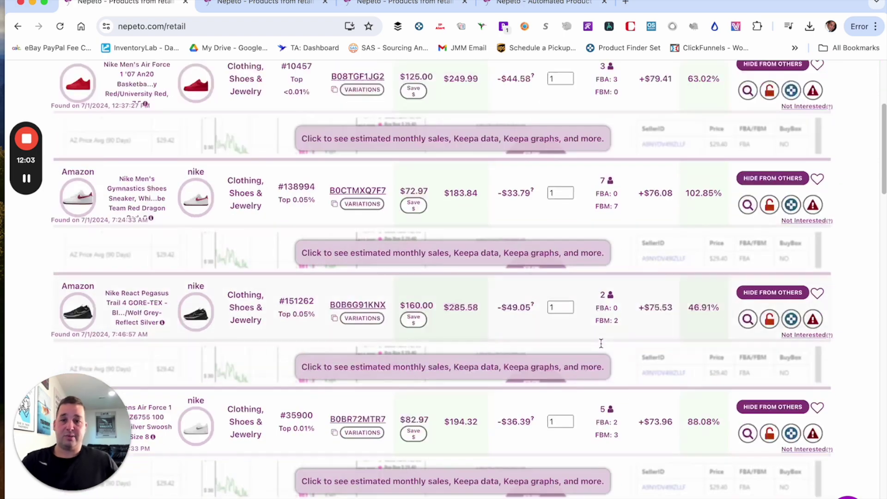
scroll(370, 309, down, 10)
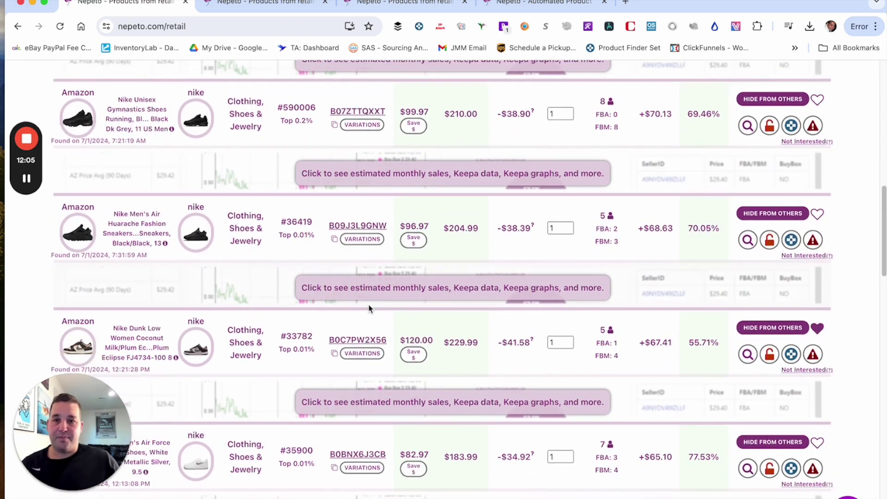
scroll(370, 309, up, 20)
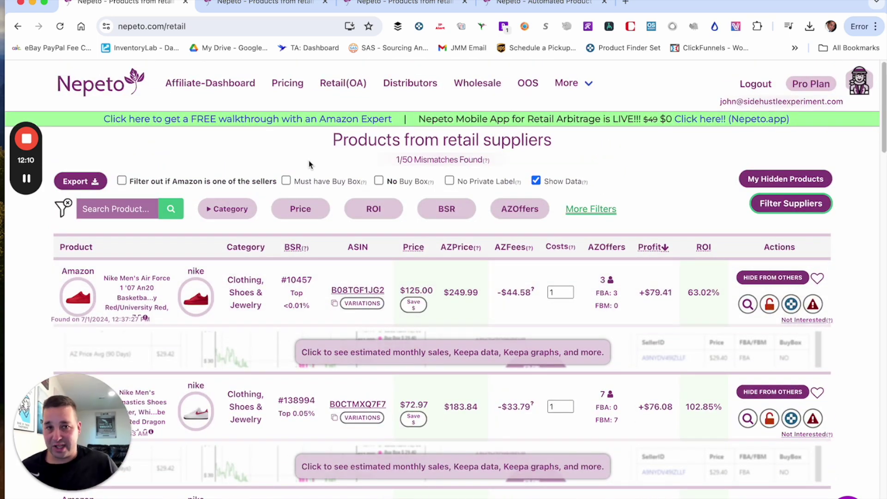
scroll(437, 242, down, 5)
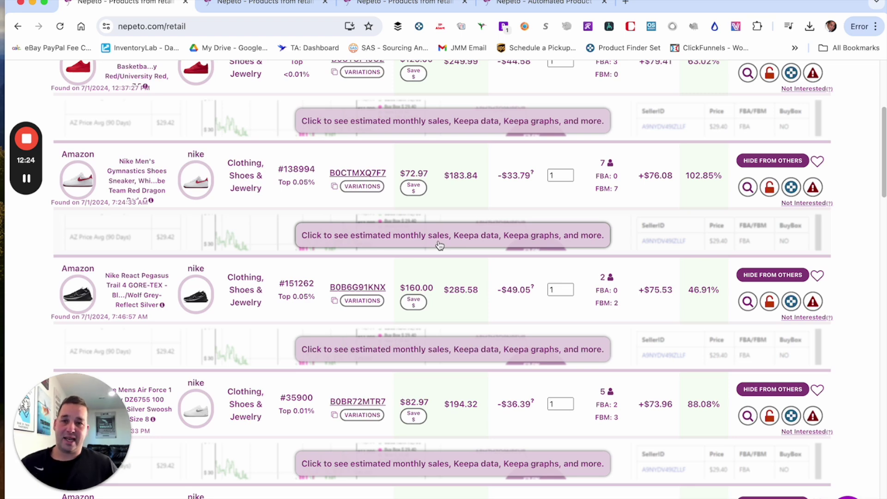
key(super+r)
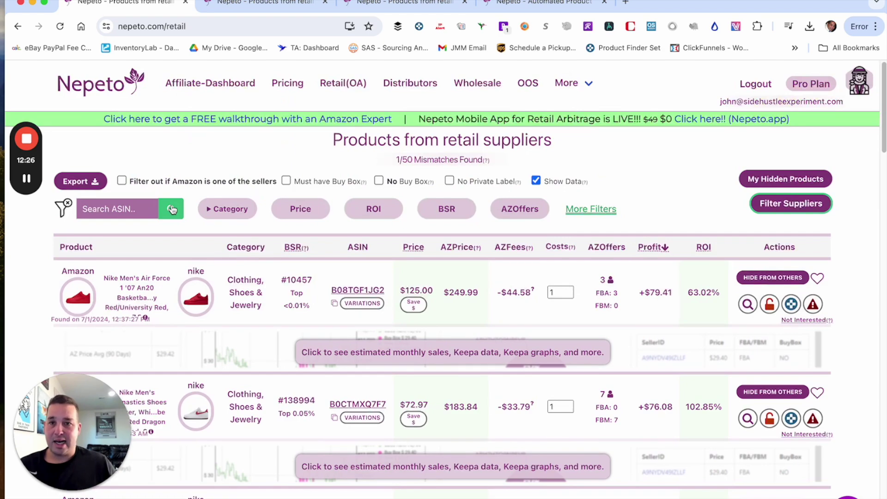
scroll(293, 262, up, 10)
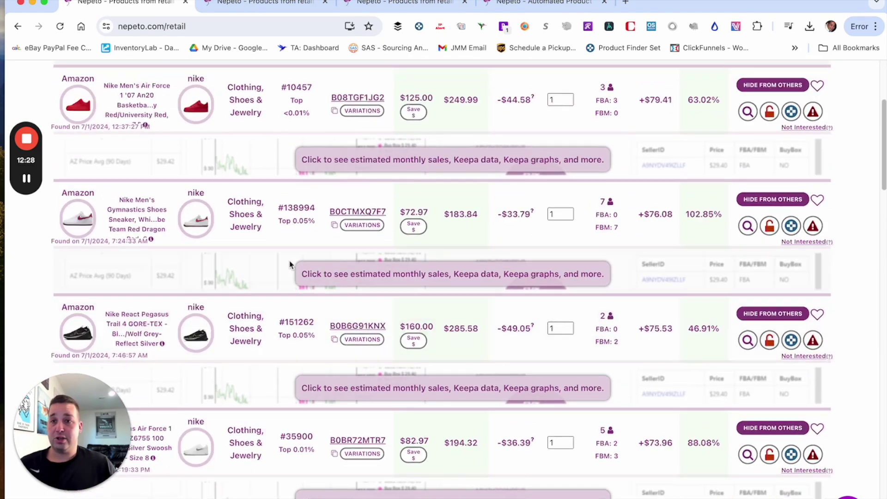
scroll(291, 252, down, 6)
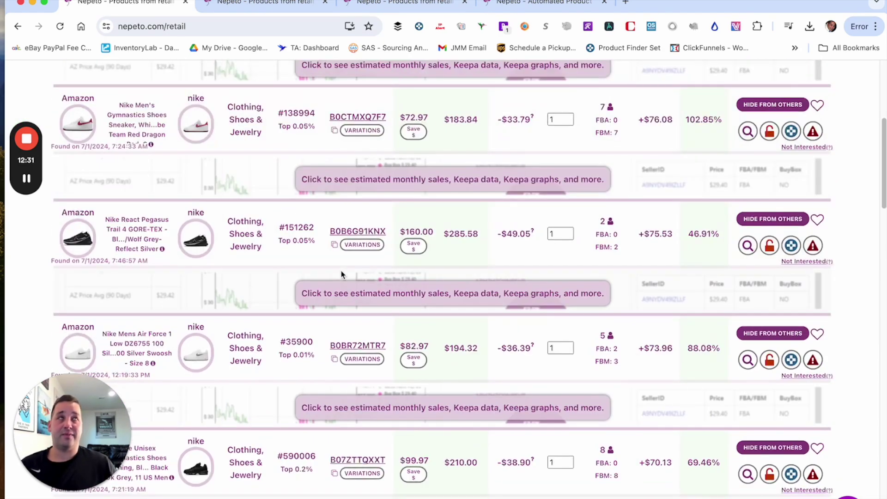